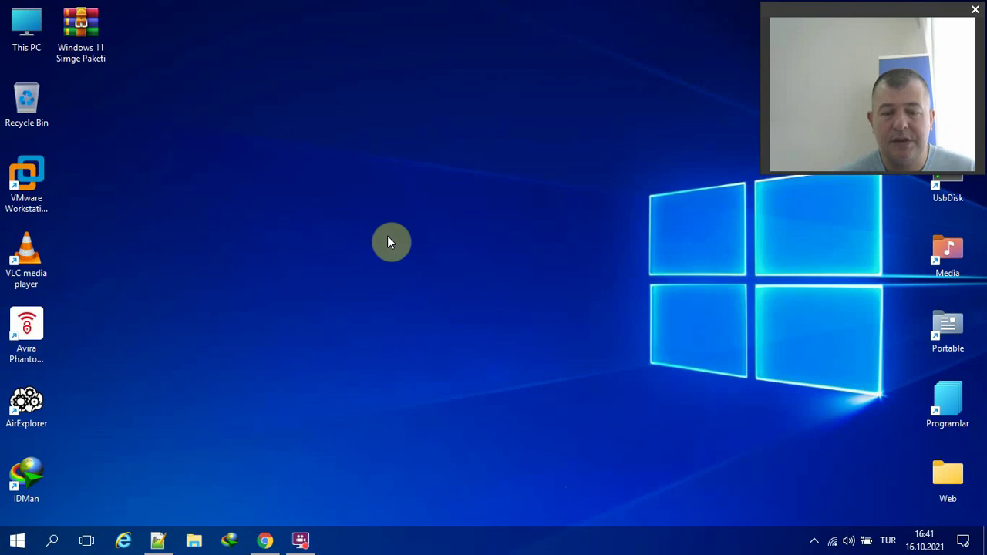
Open the Control Panel, show its items by category, and close the window.
left_click(26, 29)
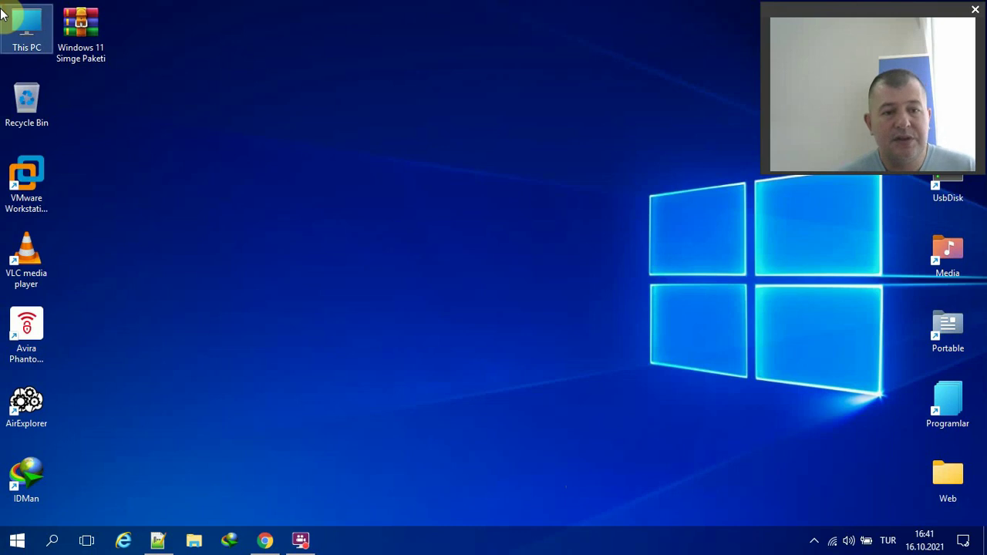
left_click(17, 540)
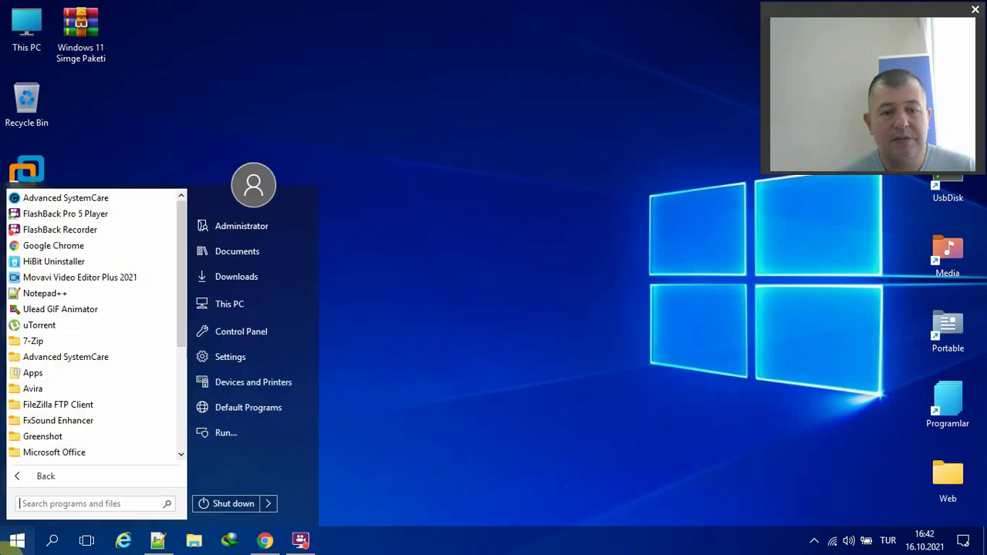
left_click(284, 339)
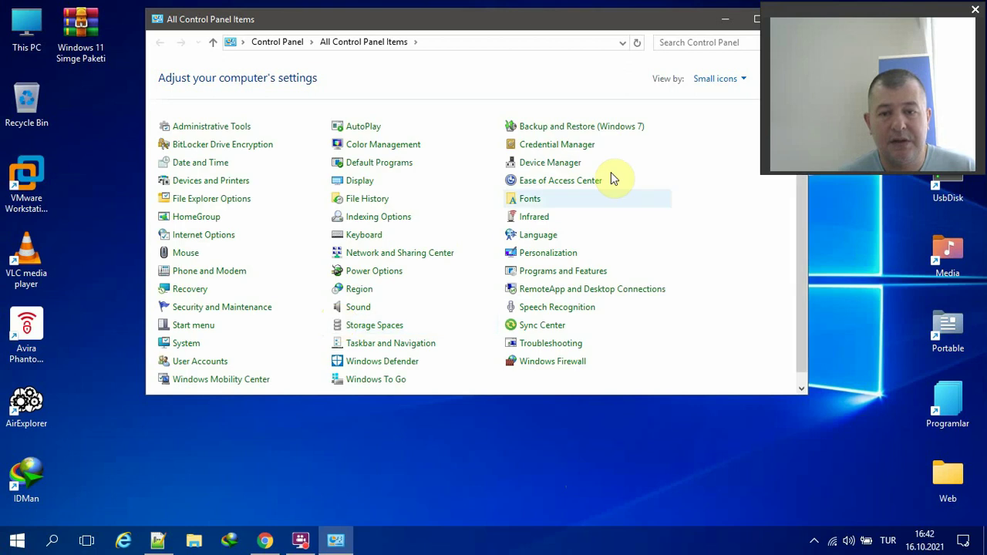
left_click(717, 81)
left_click(710, 86)
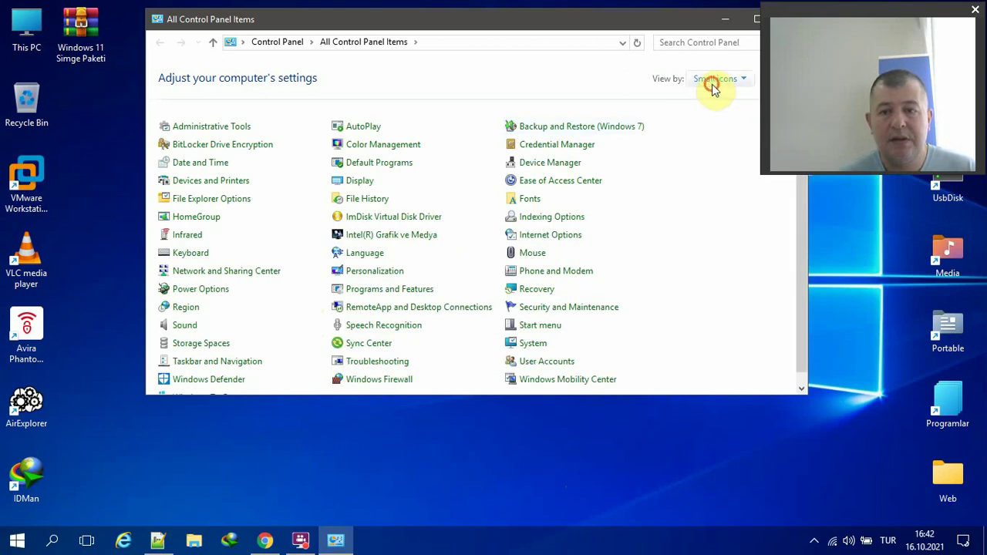
left_click(711, 95)
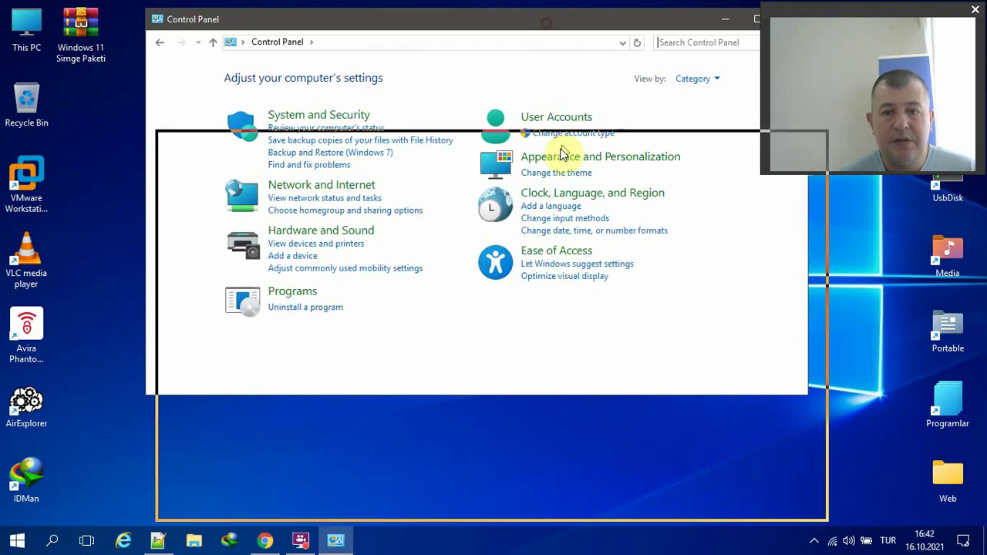
left_click(477, 133)
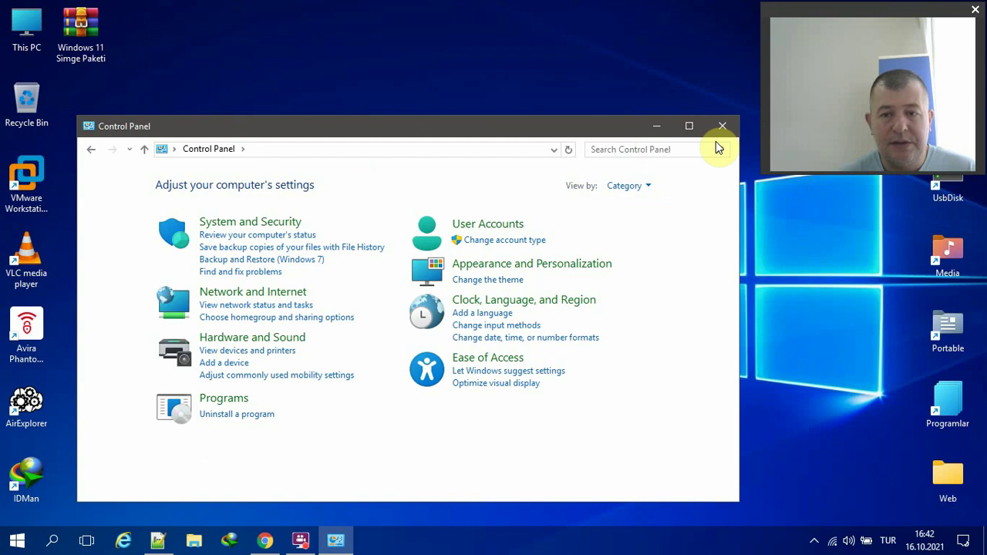
left_click(728, 126)
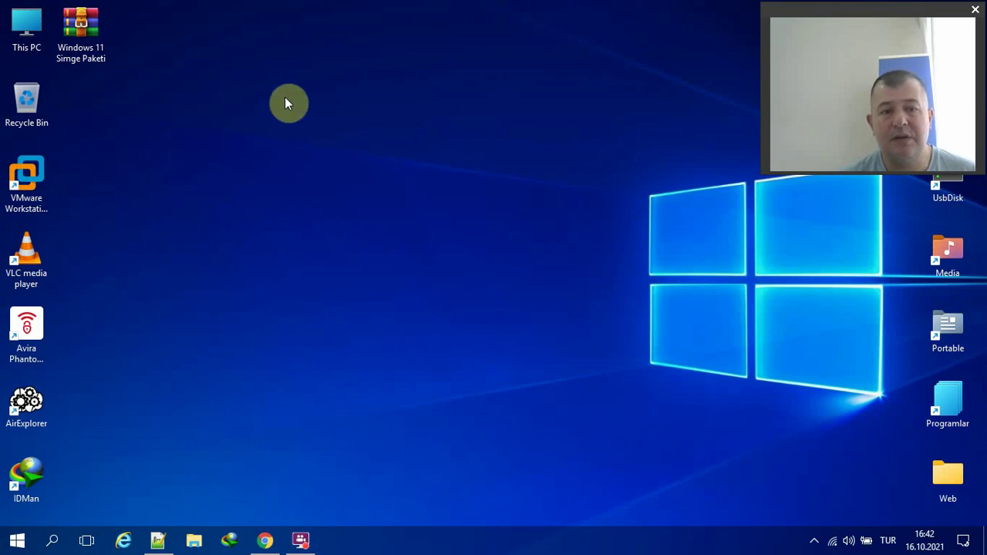
Extract the Windows 11 Simge Paketi archive onto the desktop and place the extracted folder beside the archive.
right_click(103, 23)
mouse_move(274, 83)
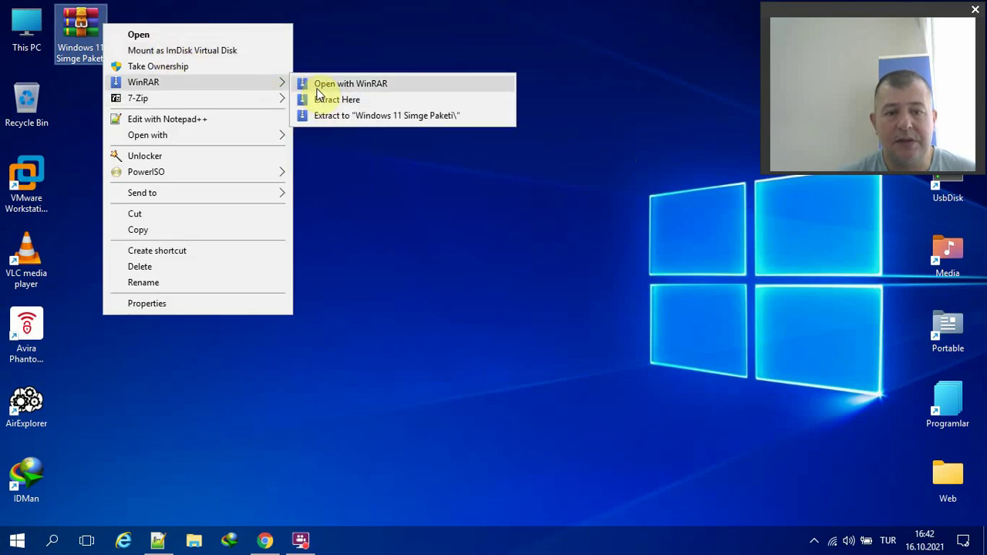
left_click(319, 99)
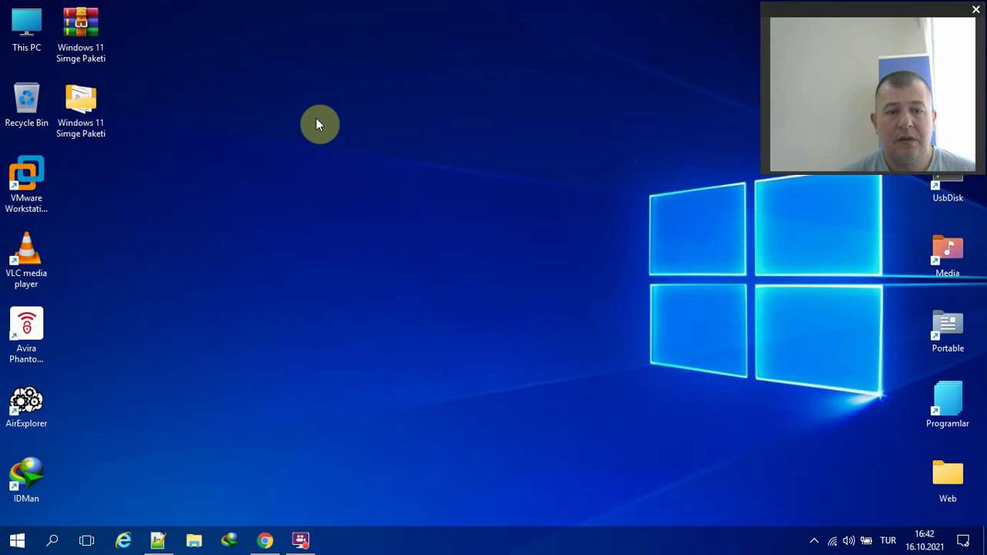
left_click_drag(81, 101, 156, 30)
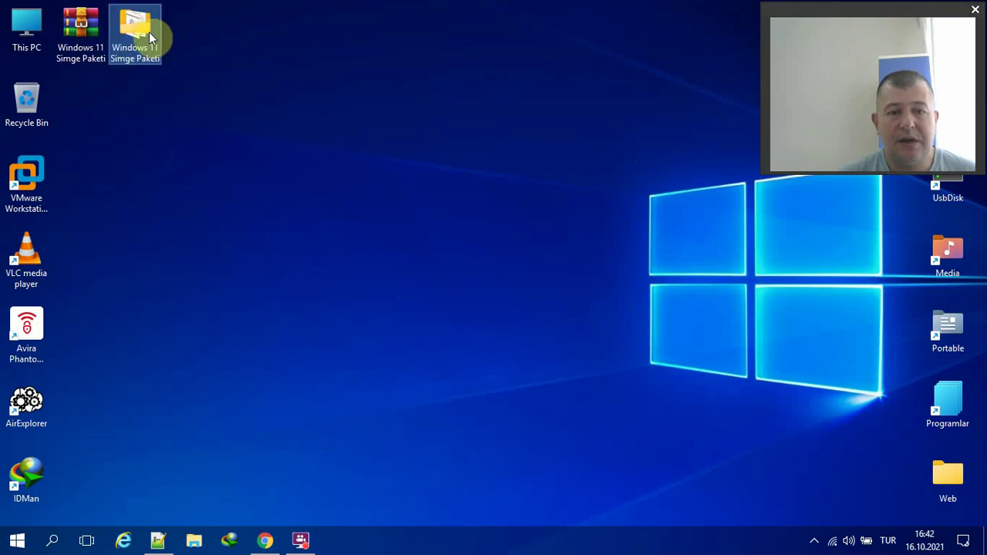
Open the extracted Windows 11 Simge Paketi folder and display its files as large thumbnails.
double_click(149, 31)
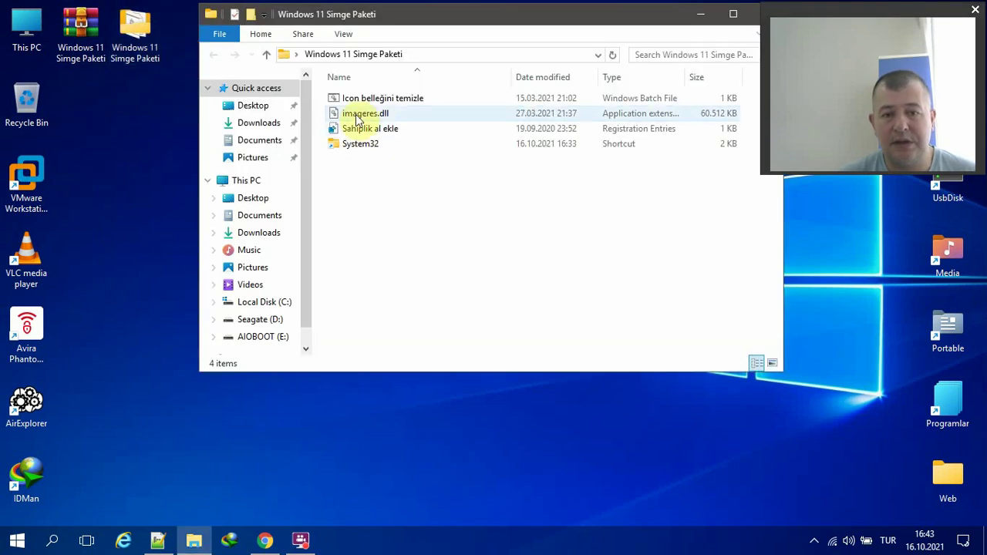
left_click(358, 115)
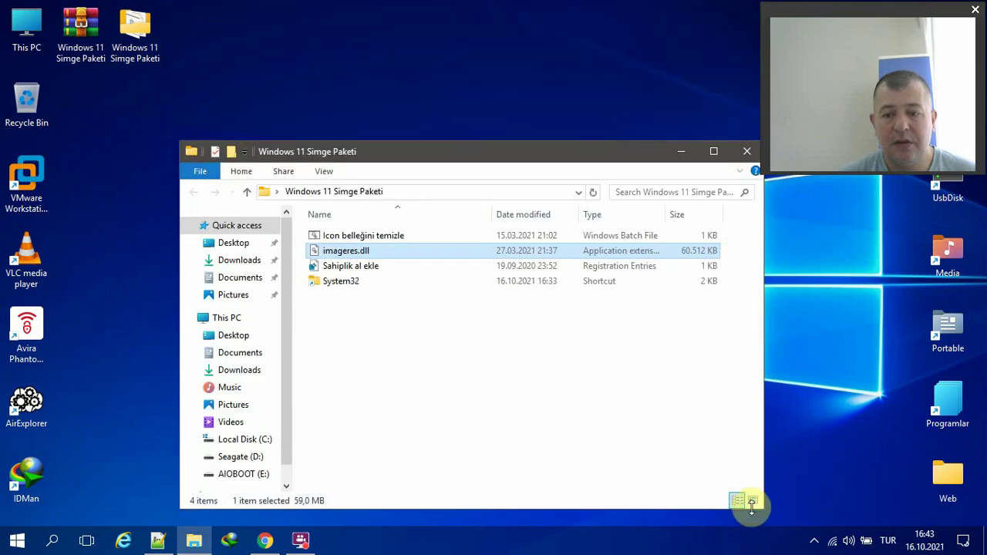
left_click(752, 502)
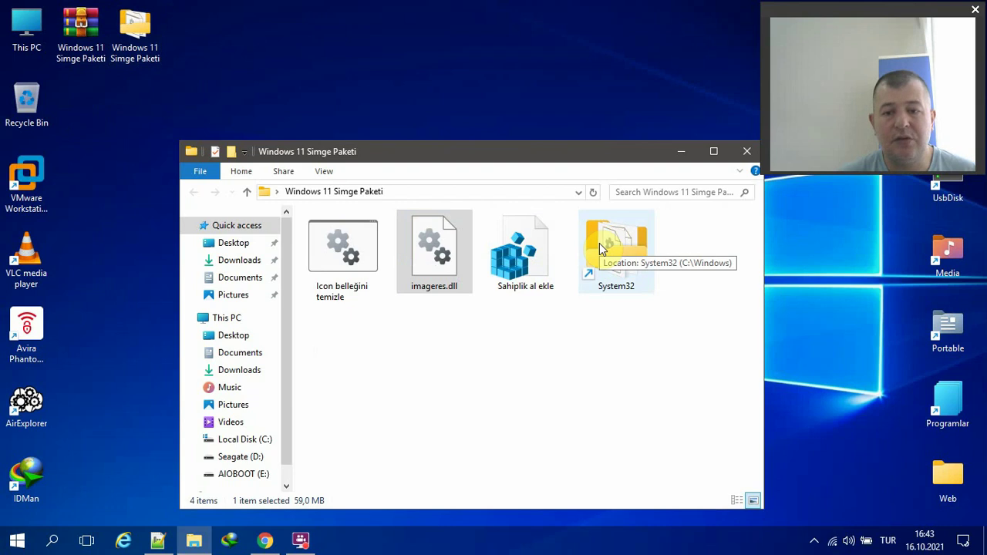
Open the C:\Windows\System32 folder in a separate window.
double_click(12, 38)
double_click(397, 239)
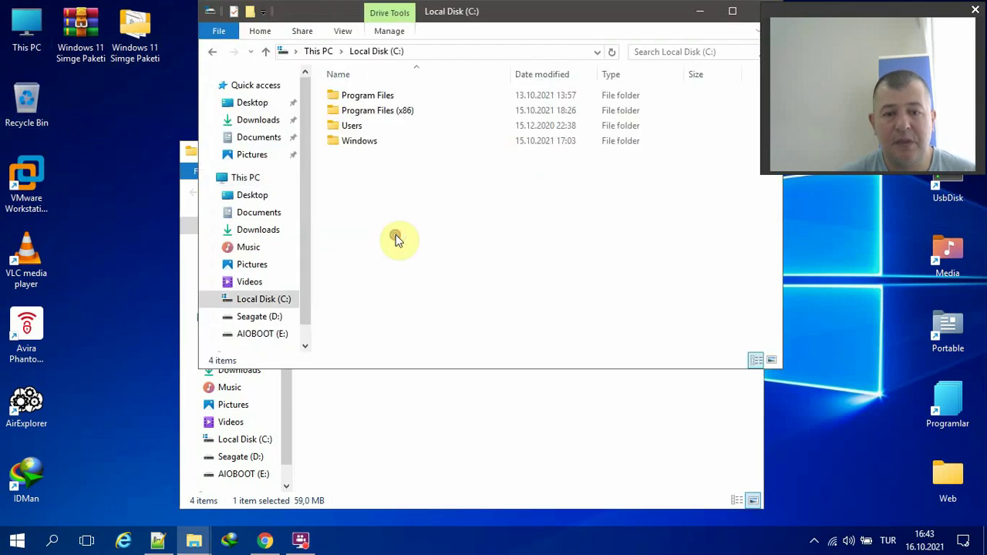
double_click(359, 141)
key("s")
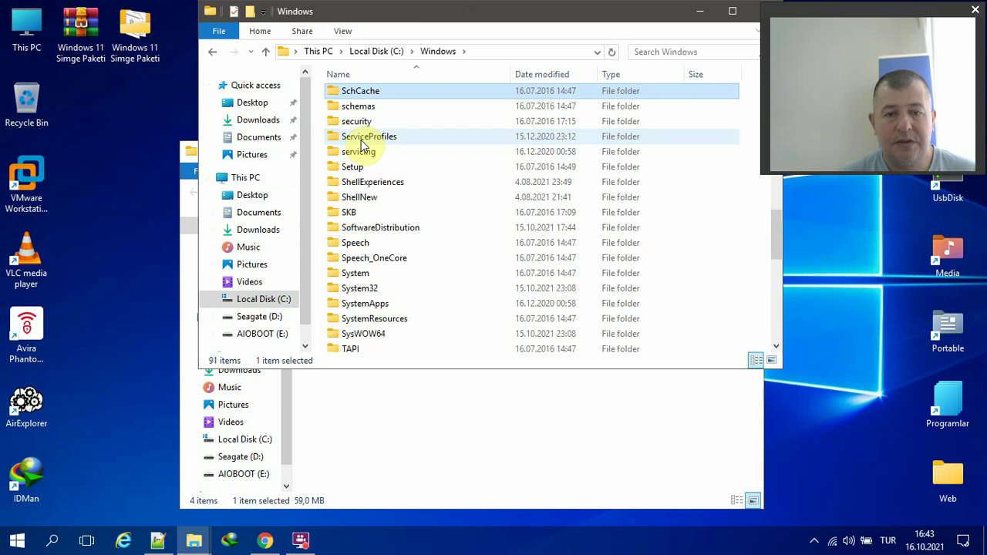
double_click(351, 294)
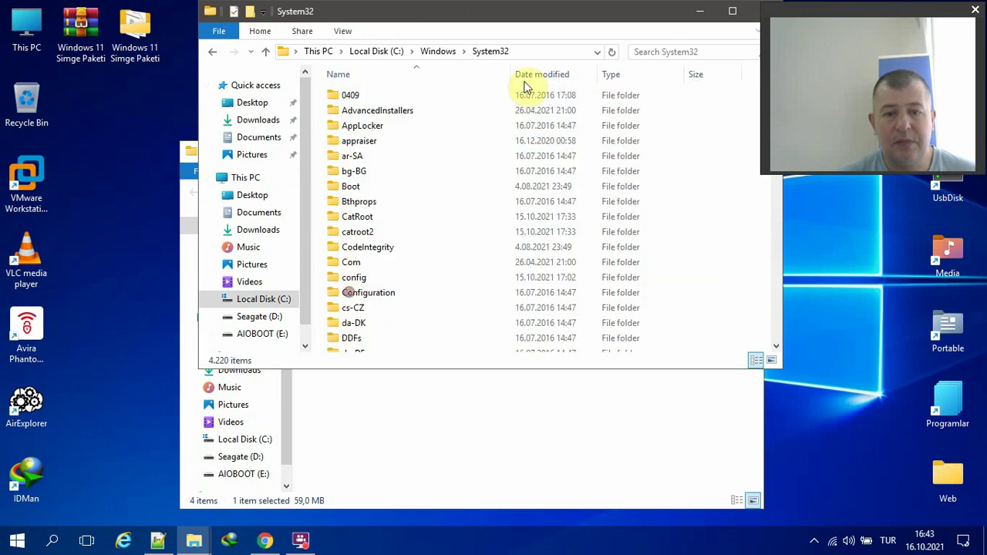
Search the System32 folder for imageres.dll and select that file.
left_click(661, 53)
left_click(644, 72)
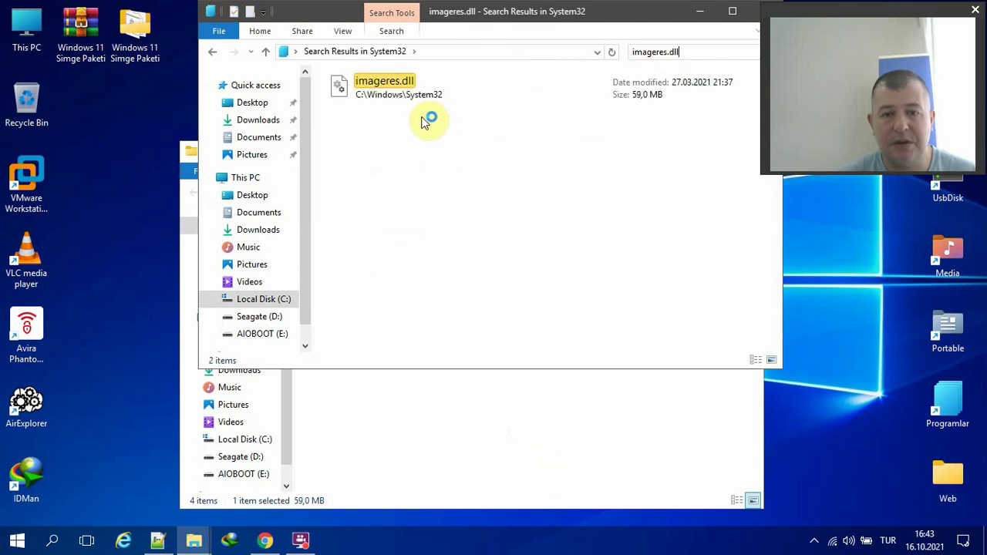
left_click(391, 82)
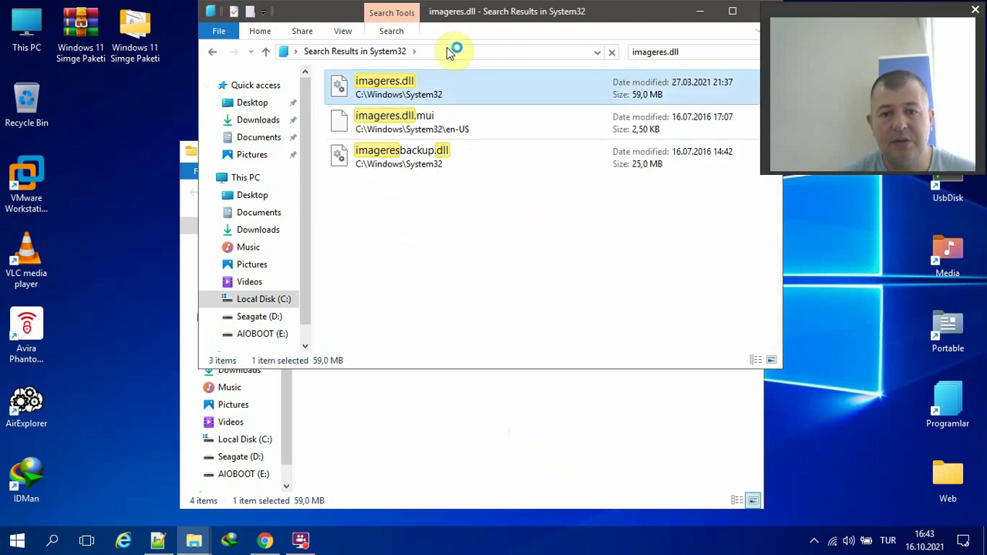
Arrange the System32 search results above the icon package folder and take ownership of imageres.dll in System32.
left_click_drag(453, 9, 420, 10)
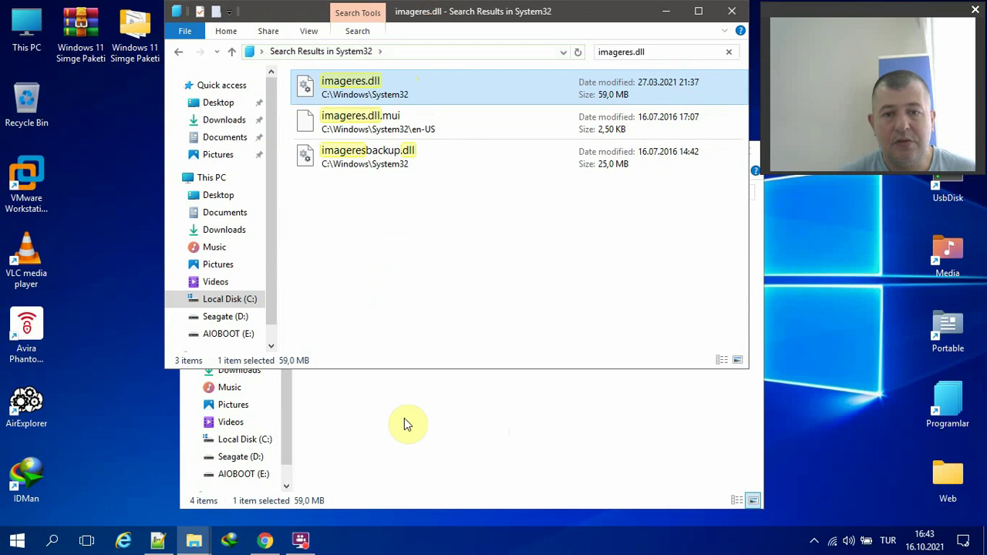
left_click(407, 424)
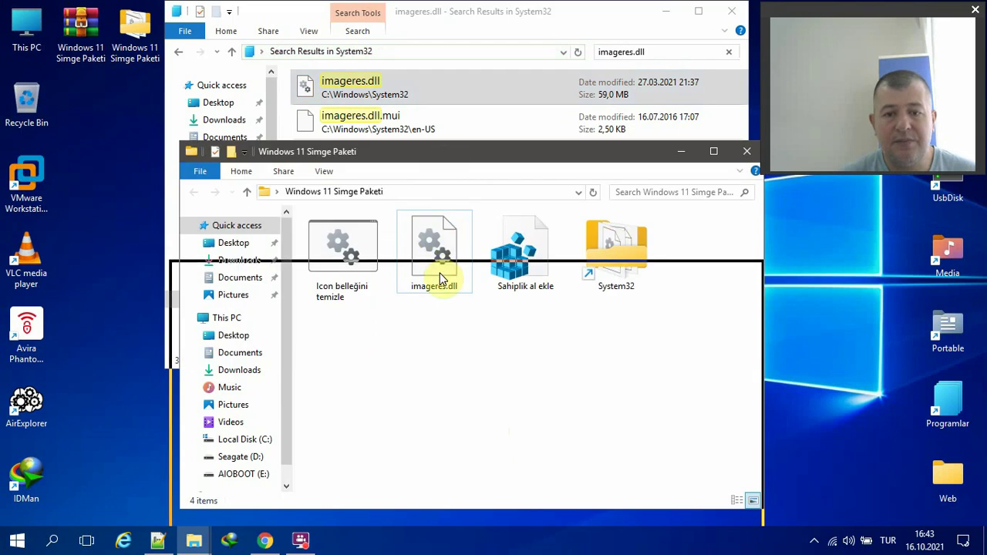
left_click(510, 382)
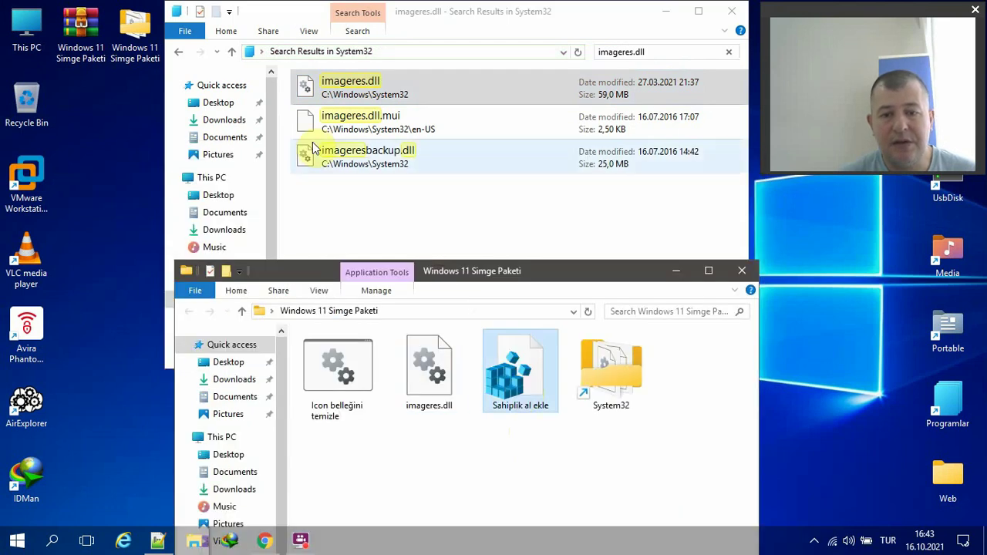
right_click(342, 99)
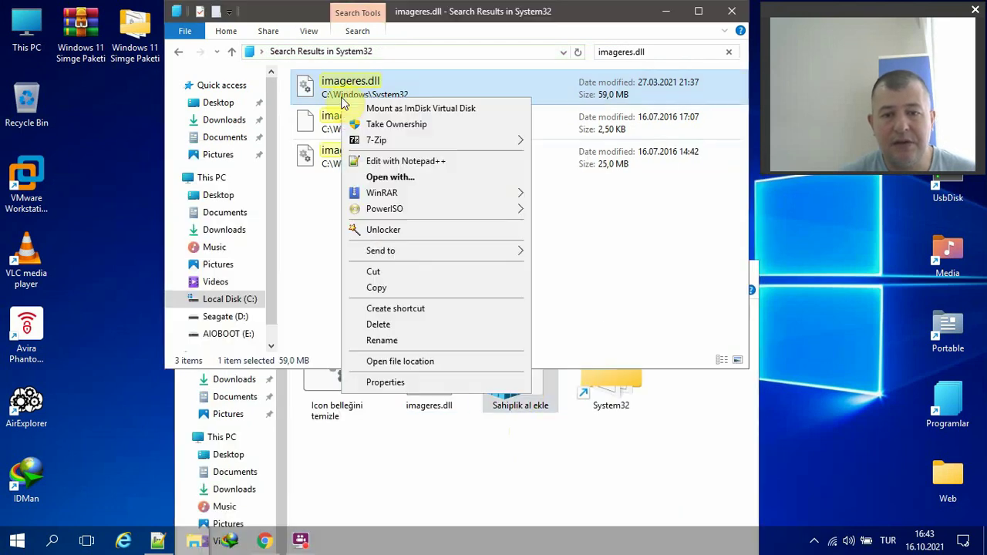
left_click(422, 126)
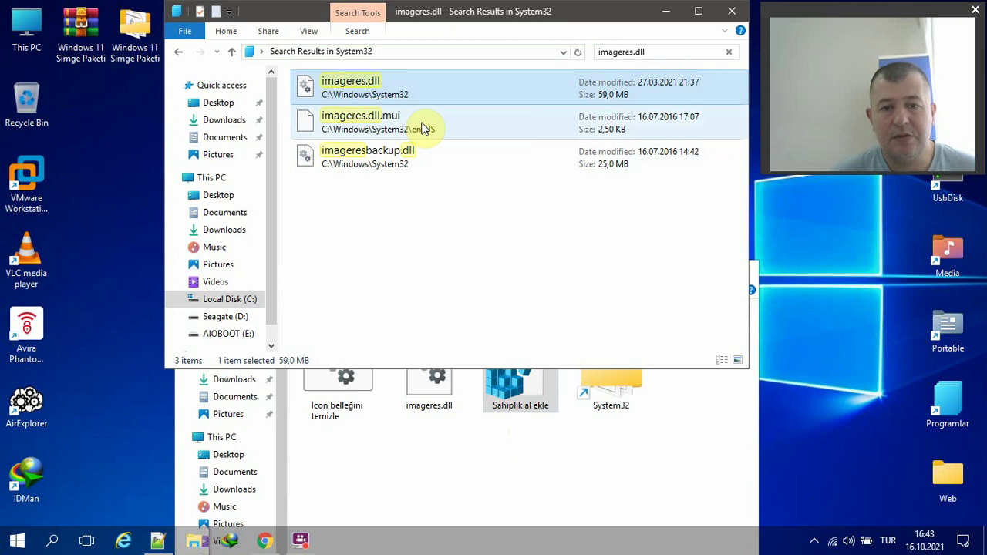
Rename imageres.dll in System32 by adding "backup" to its name, accepting the suggested name imageresbackup (2).dll.
right_click(382, 93)
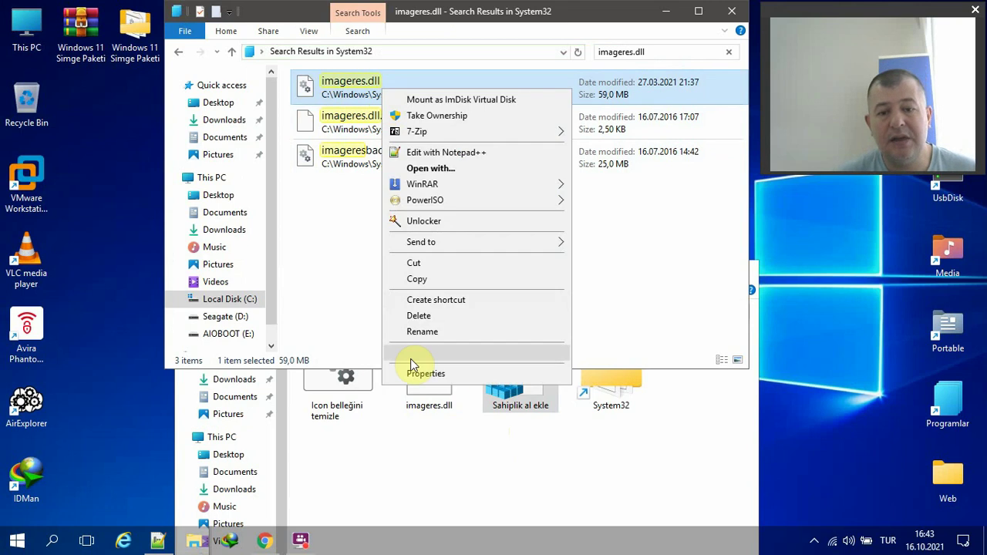
left_click(423, 336)
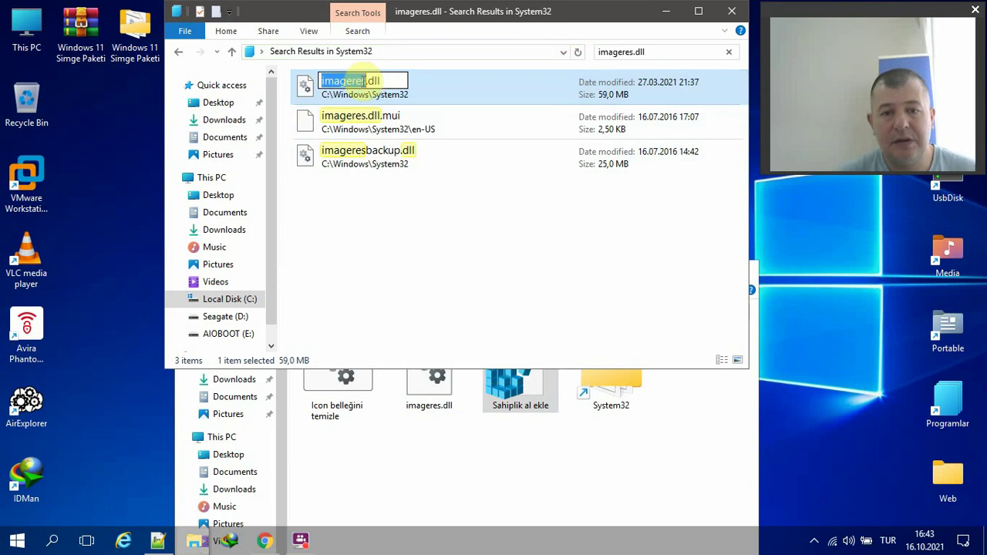
left_click(358, 82)
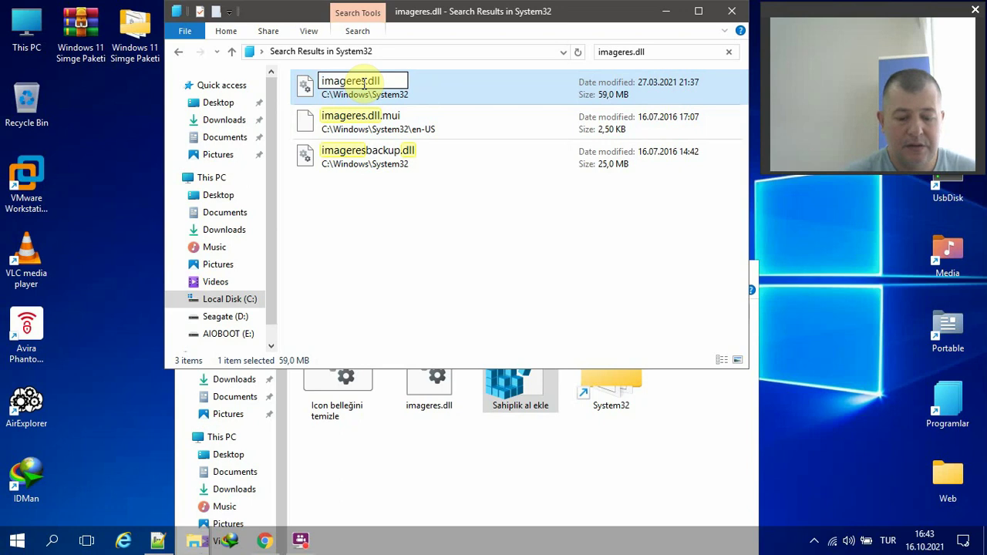
type("backup")
key("Return")
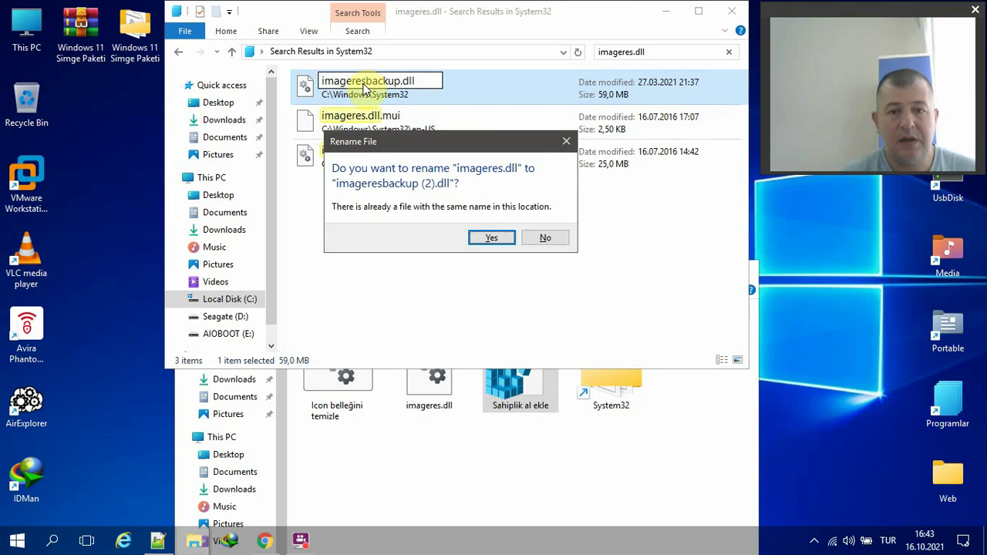
key("Return")
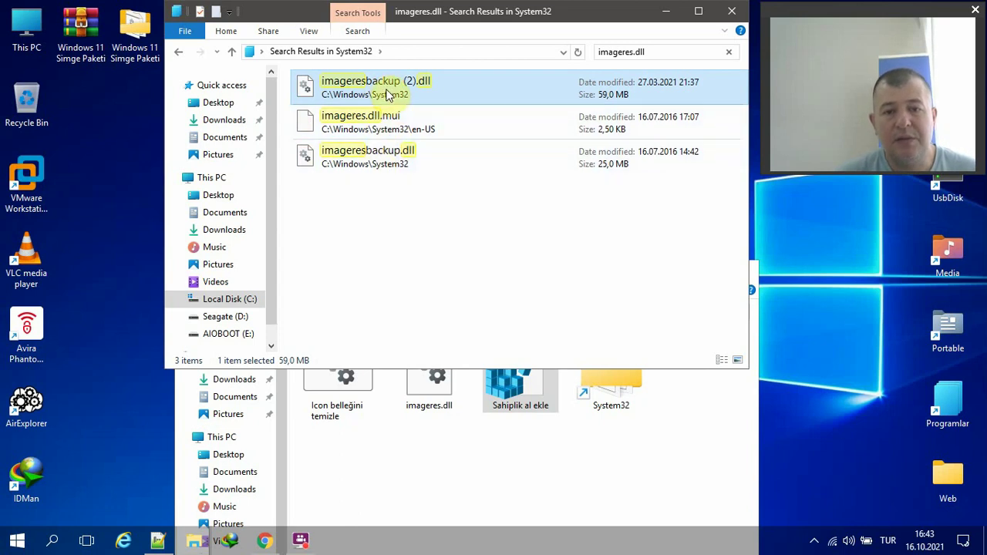
Copy imageres.dll from the Windows 11 Simge Paketi folder and return to the System32 search results.
right_click(428, 388)
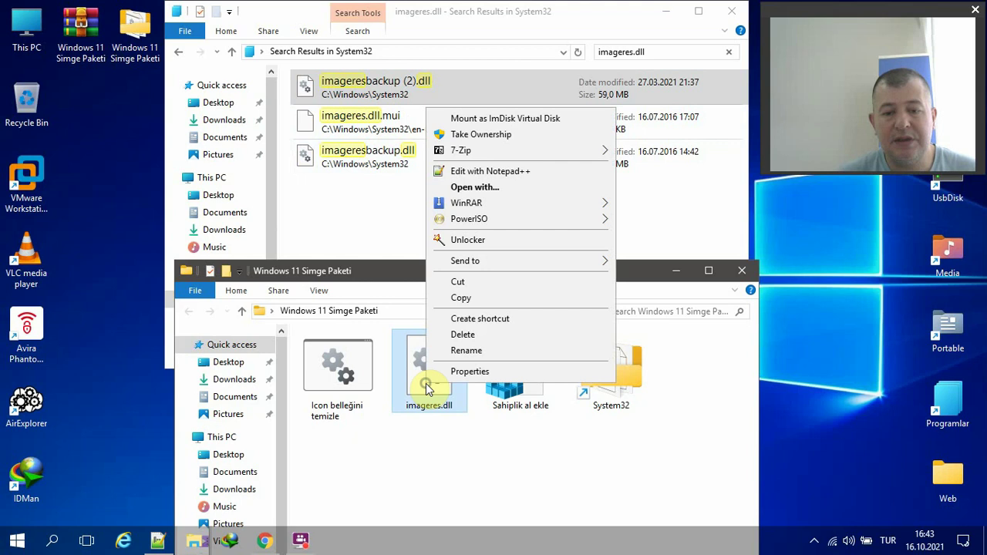
left_click(478, 298)
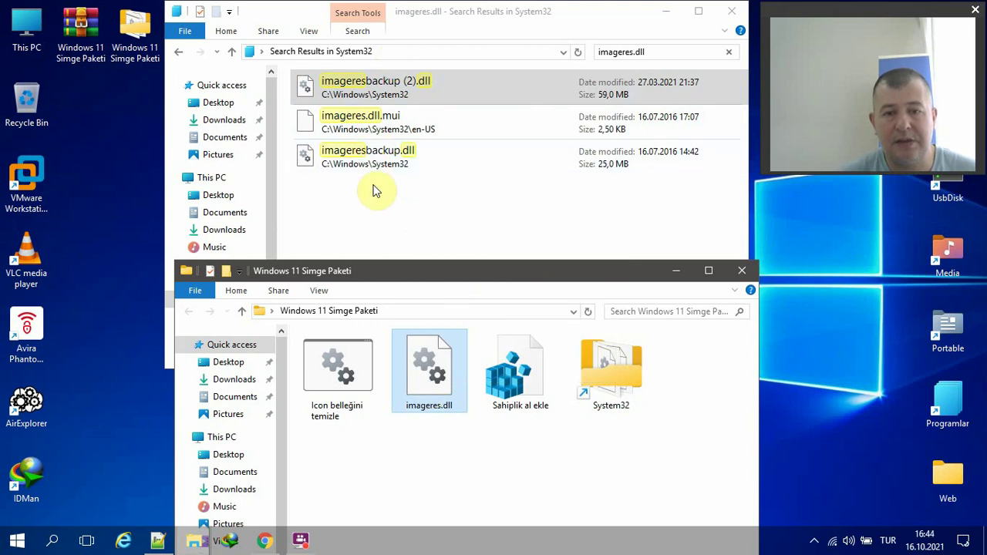
left_click(383, 72)
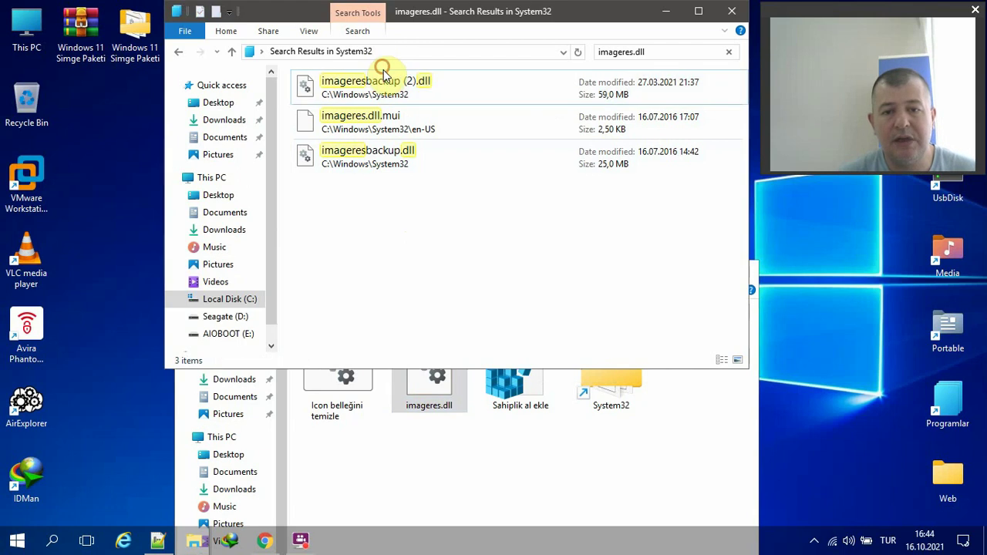
Rename imageresbackup (2).dll back to imageres.dll and select imageresbackup.dll.
left_click(383, 77)
left_click(394, 82)
left_click(416, 80)
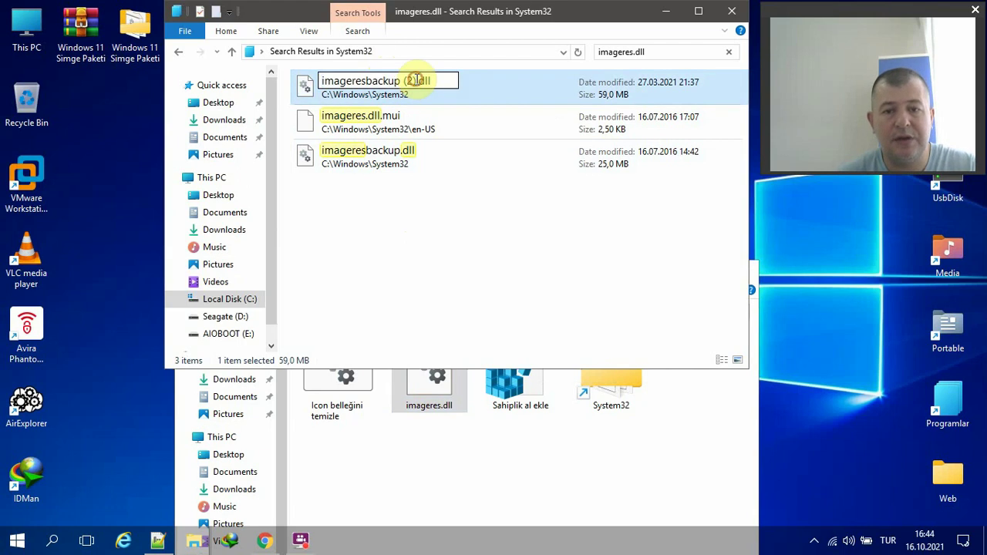
key("BackSpace")
key("BackSpace")
key("BackSpace")
key("BackSpace")
key("BackSpace")
key("BackSpace")
key("BackSpace")
key("BackSpace")
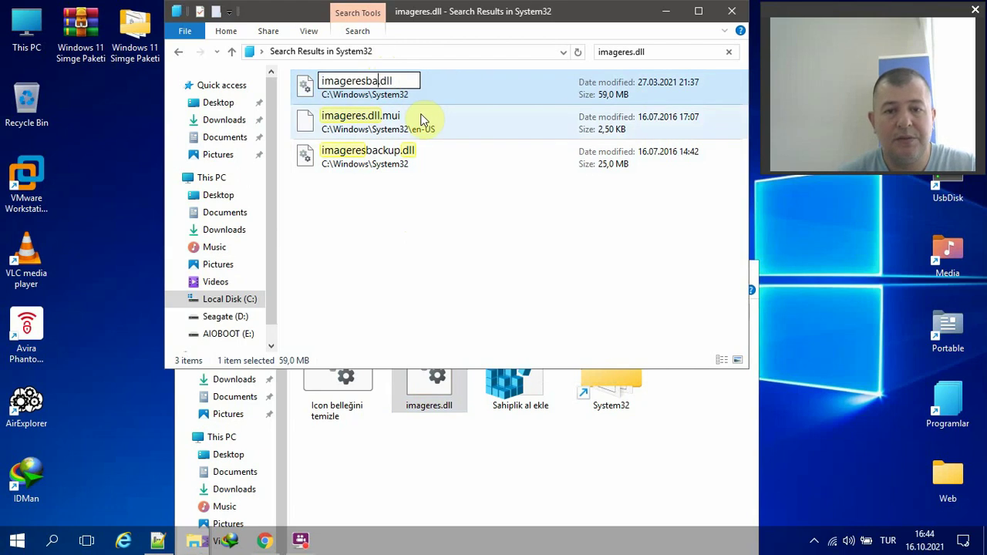
key("BackSpace")
key("BackSpace")
key("Return")
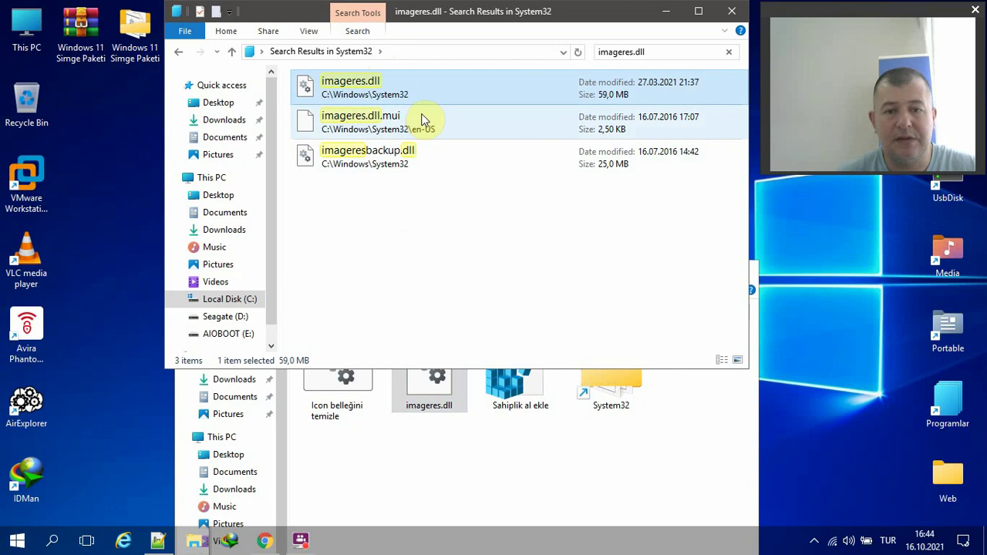
left_click(403, 154)
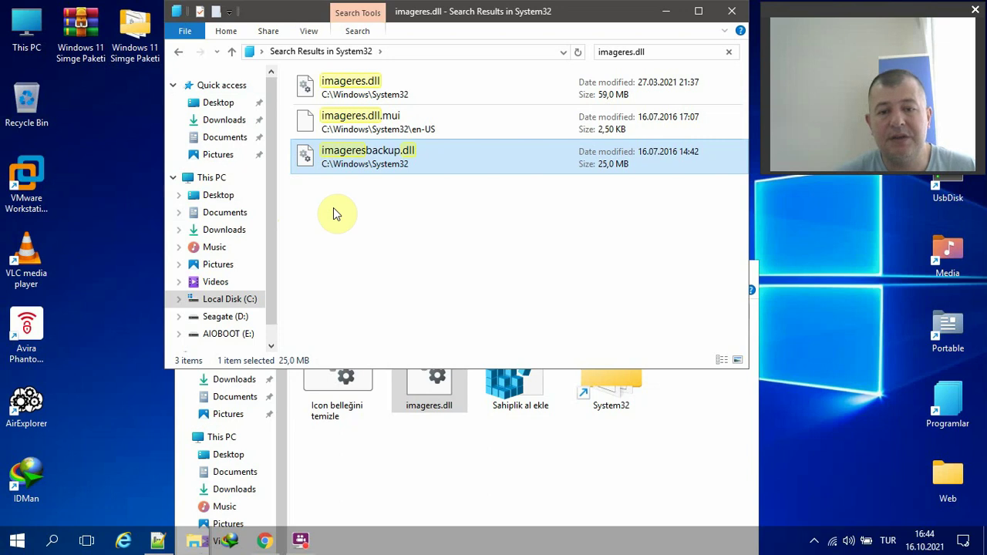
right_click(363, 91)
key("Escape")
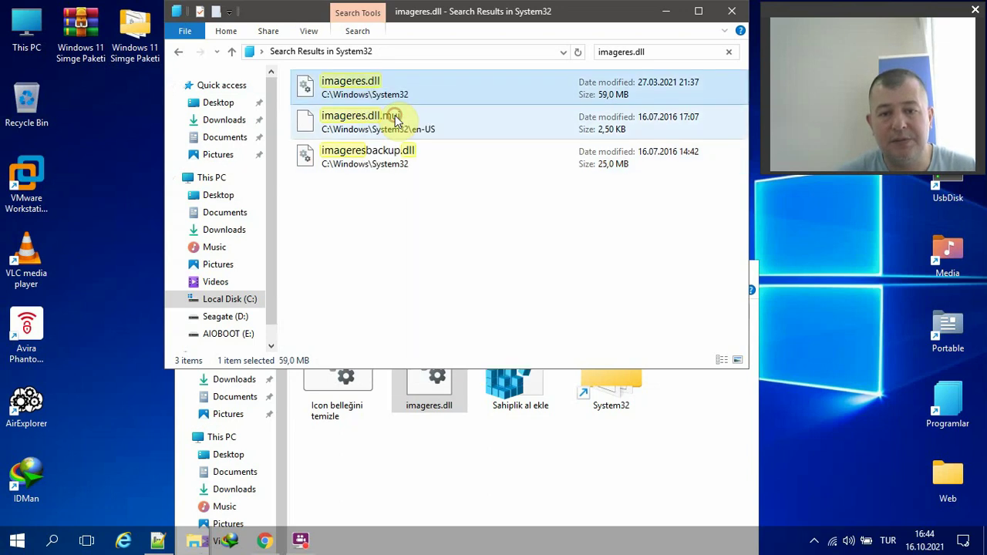
left_click(375, 164)
key("F2")
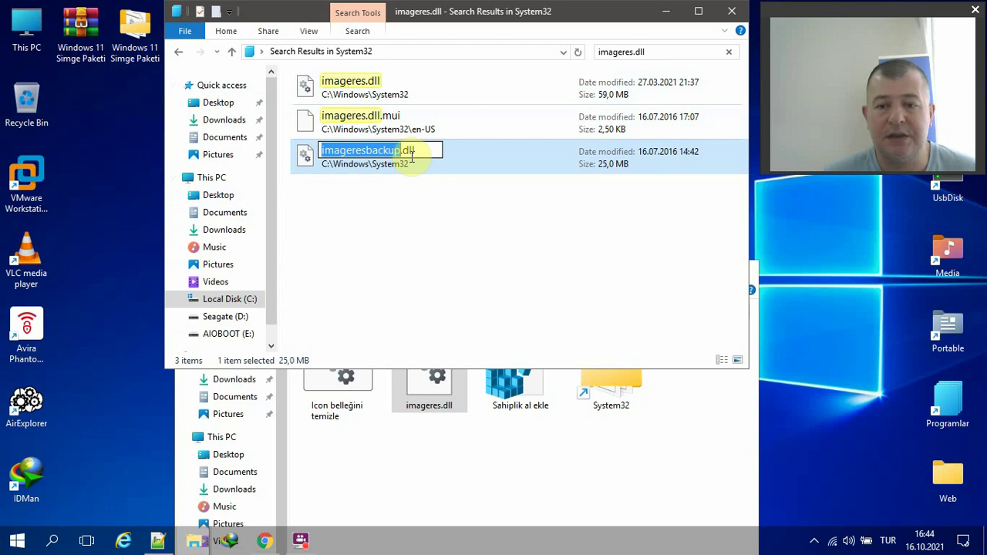
left_click(429, 248)
left_click(424, 172)
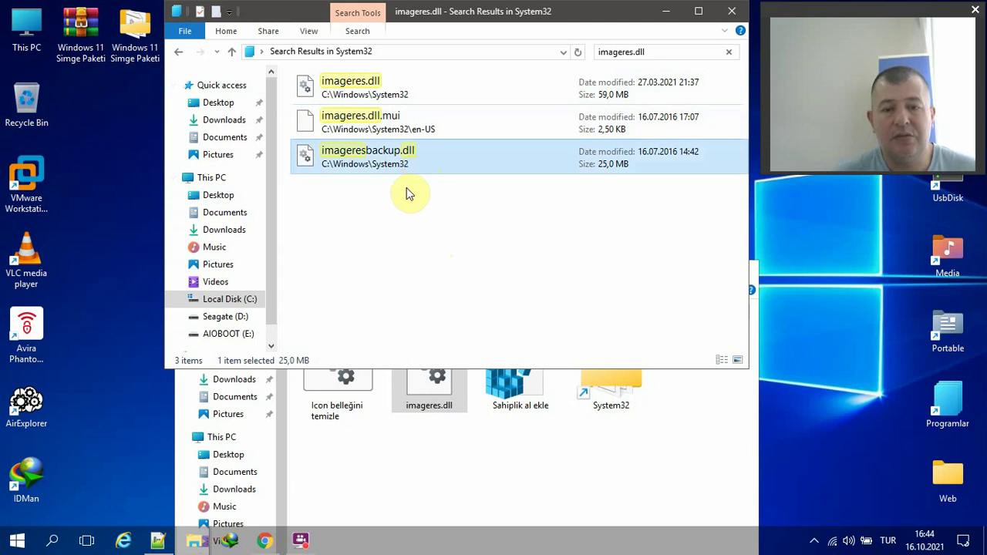
Close the System32 search results and the open package folder, and reopen Windows 11 Simge Paketi from the desktop.
left_click(732, 11)
left_click(741, 271)
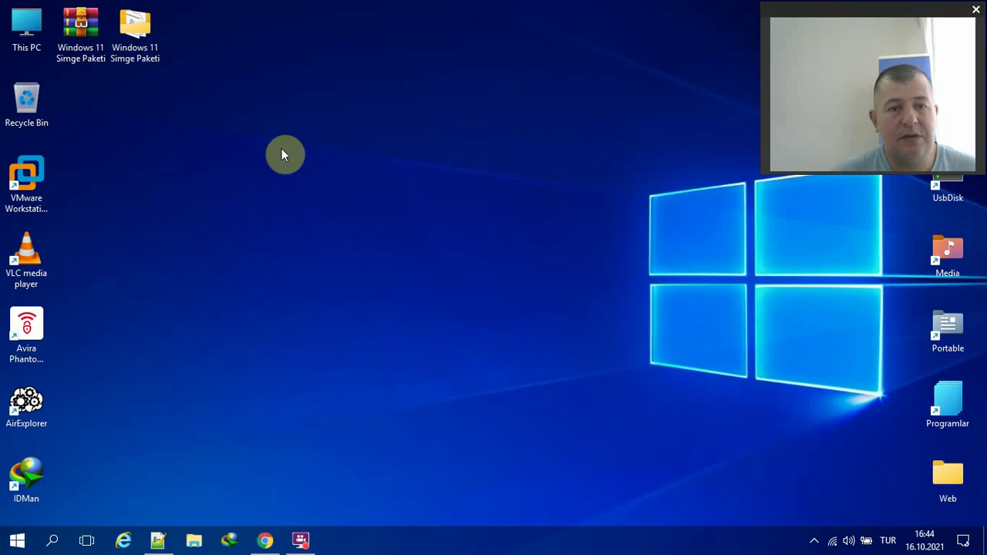
double_click(154, 52)
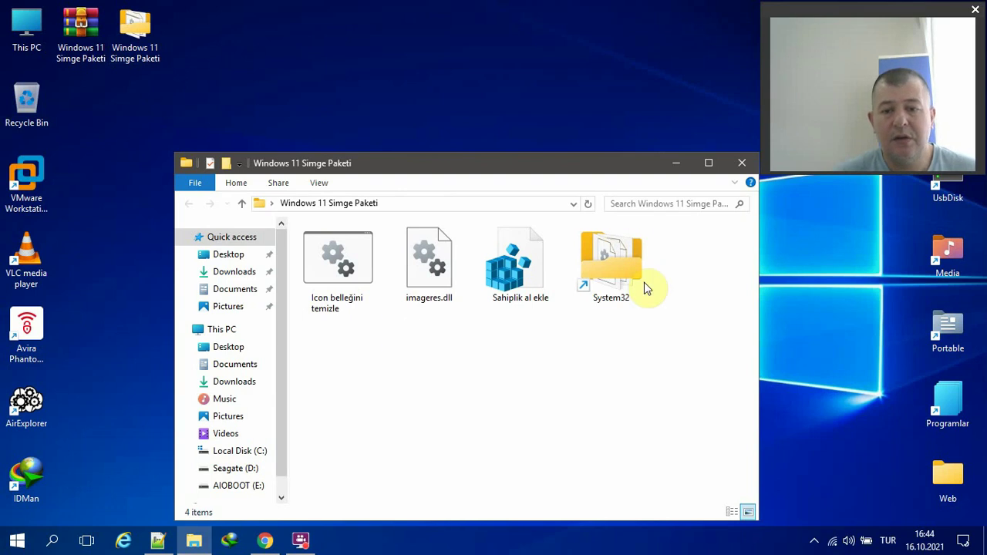
left_click(533, 276)
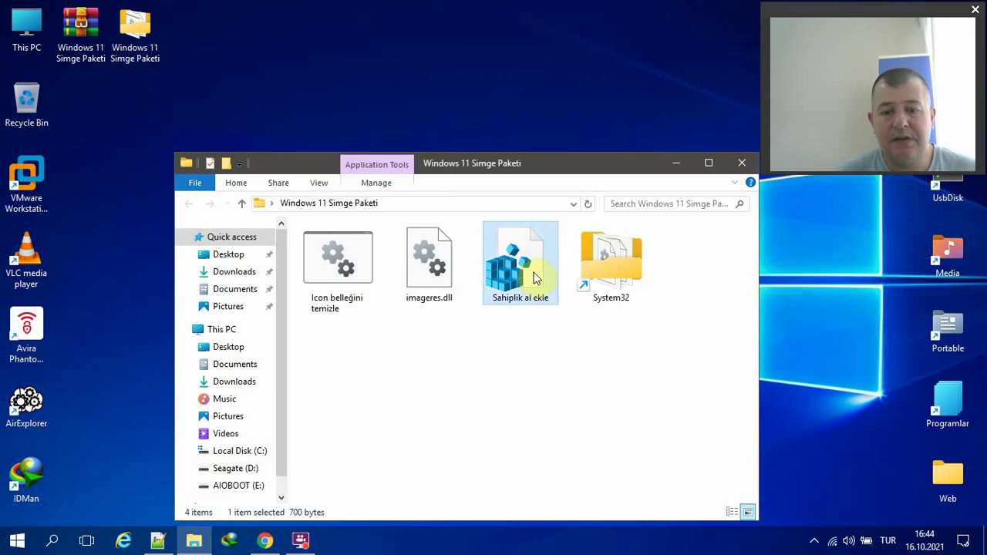
left_click(625, 276)
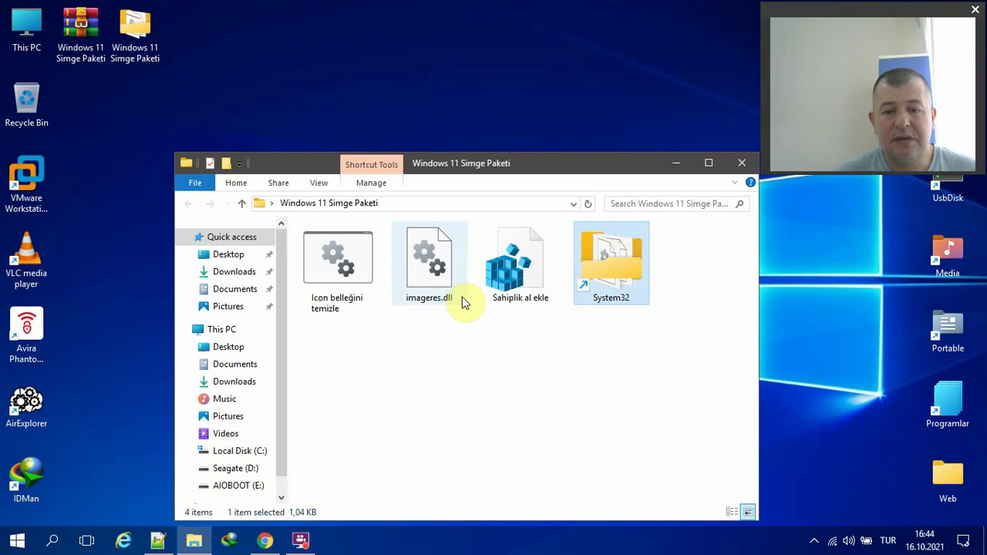
left_click(434, 298)
key("F2")
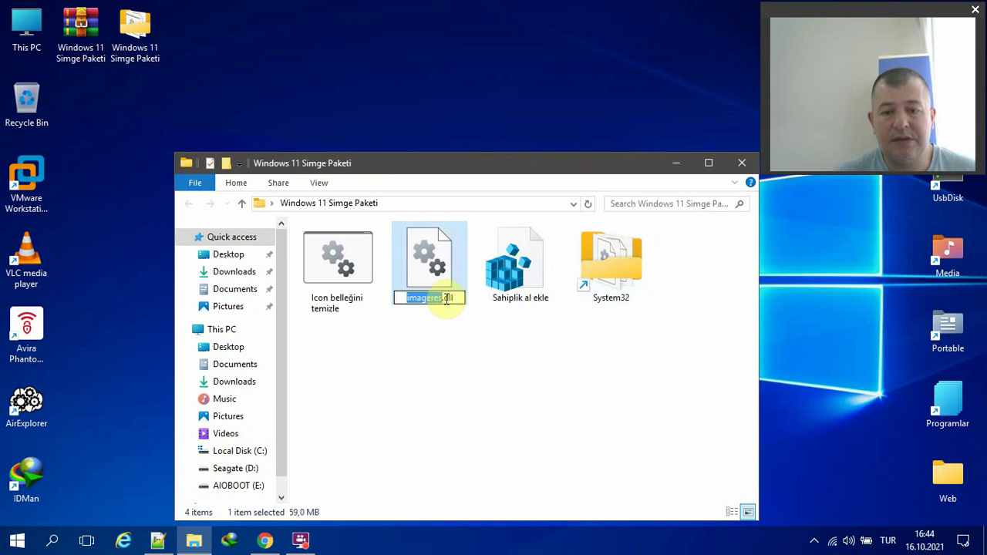
left_click(451, 341)
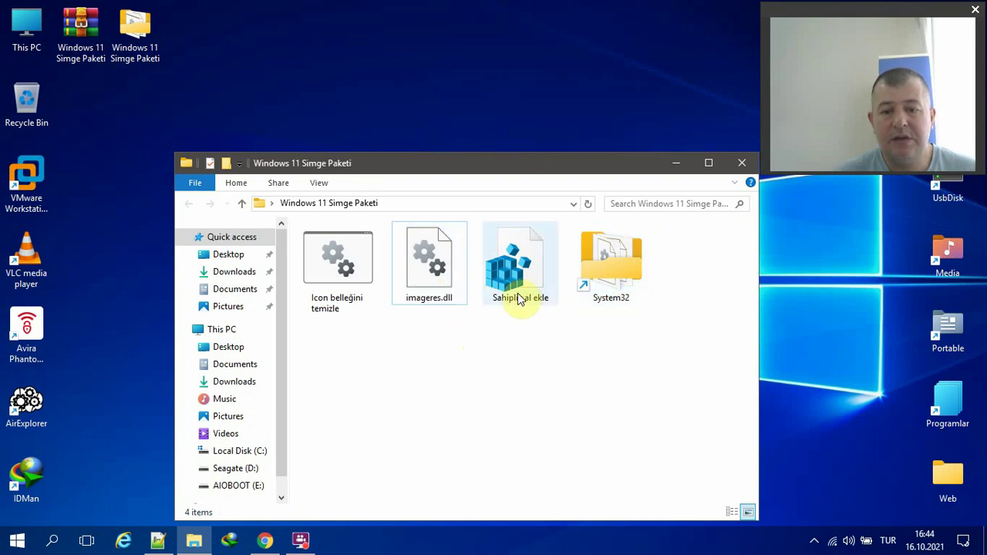
Take ownership of imageres.dll in the Windows 11 Simge Paketi folder and copy the file.
right_click(424, 252)
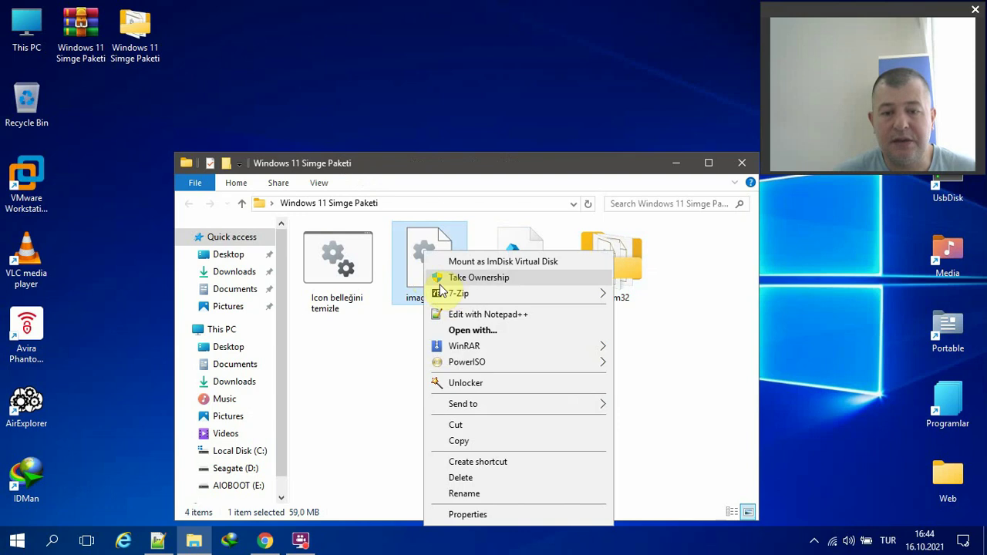
left_click(455, 278)
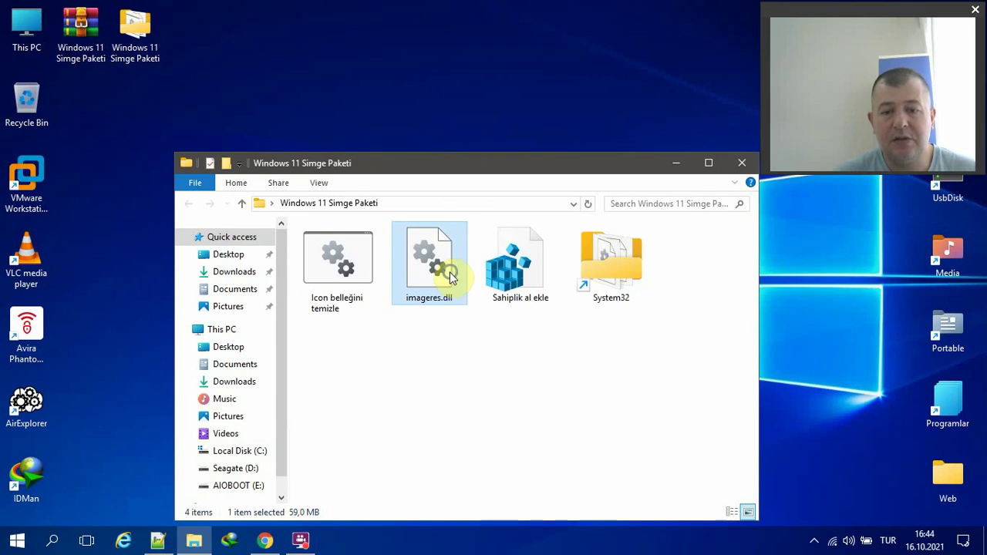
right_click(452, 275)
left_click(487, 443)
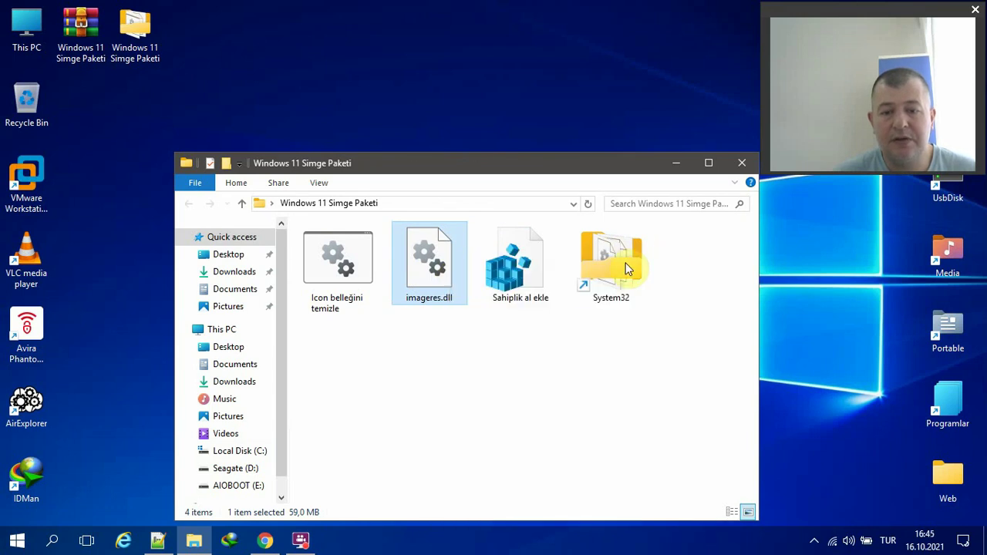
double_click(618, 262)
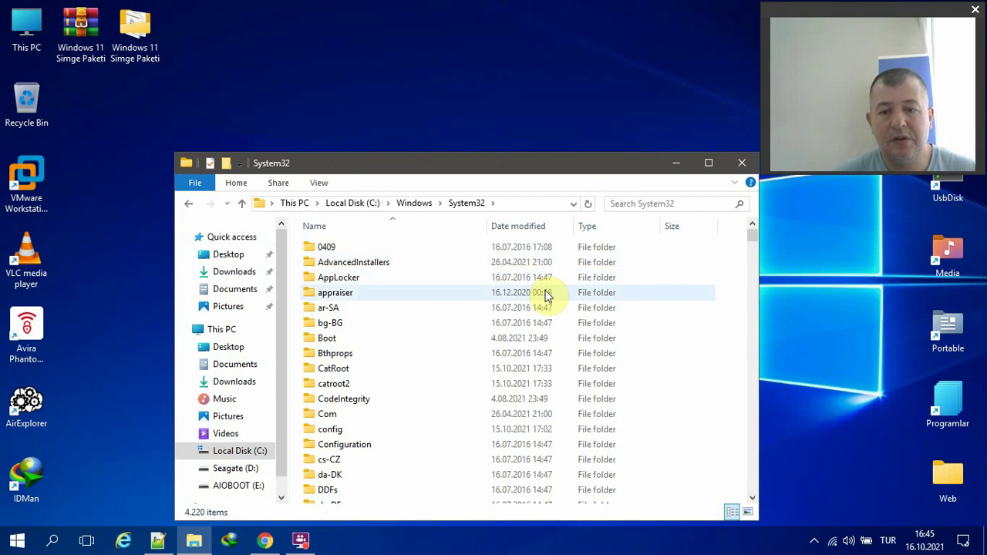
right_click(682, 257)
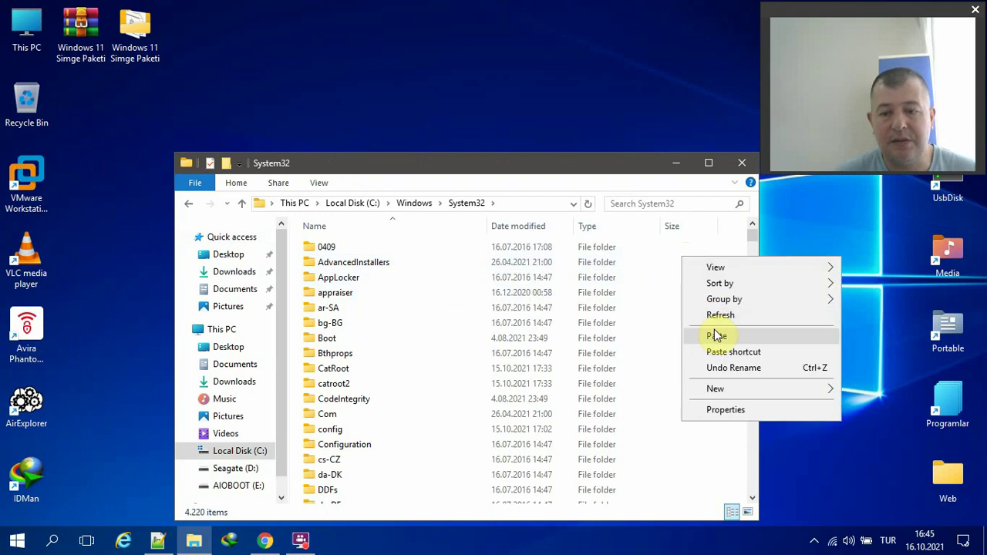
left_click(530, 172)
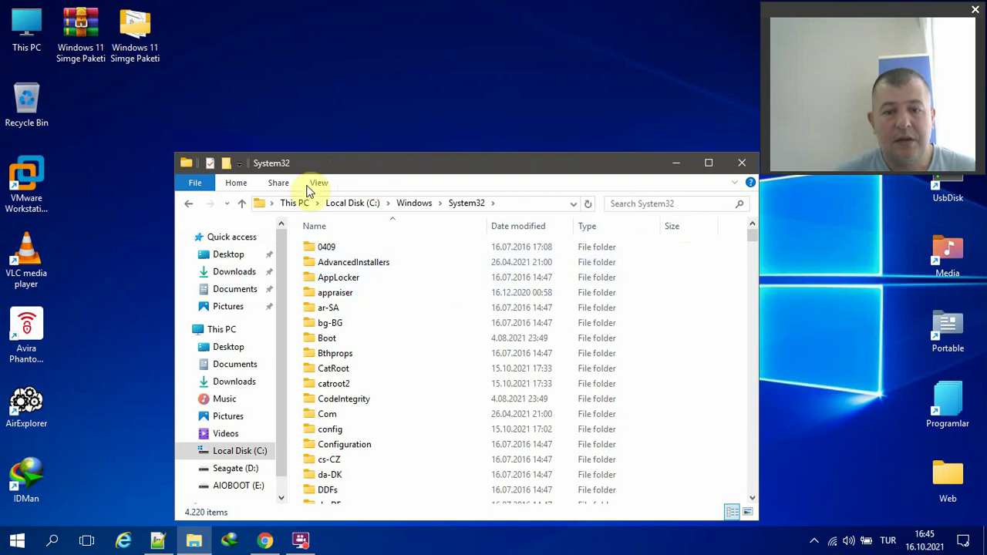
left_click(191, 203)
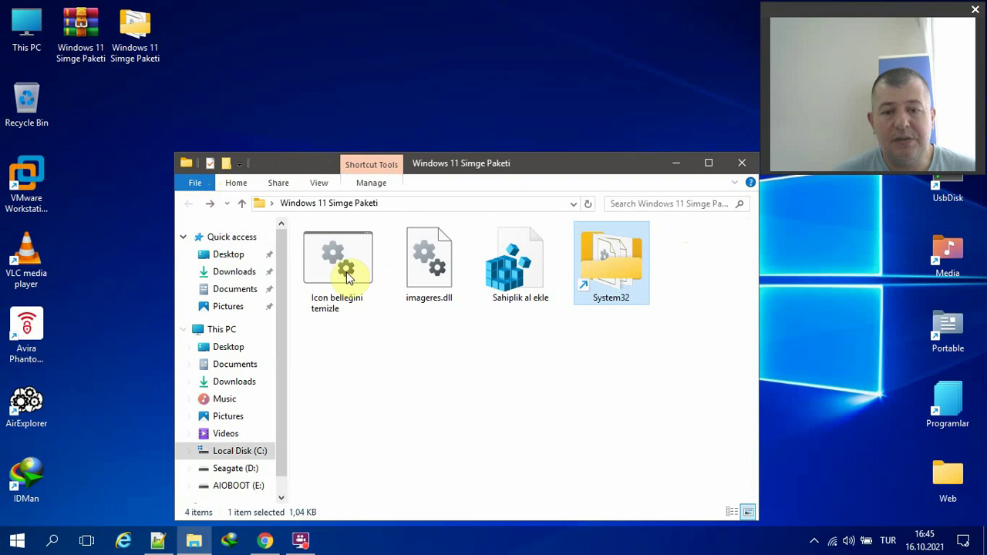
Move the Windows 11 Simge Paketi window higher and view the available actions for Icon belleğini temizle.
left_click_drag(483, 169, 465, 81)
left_click(347, 145)
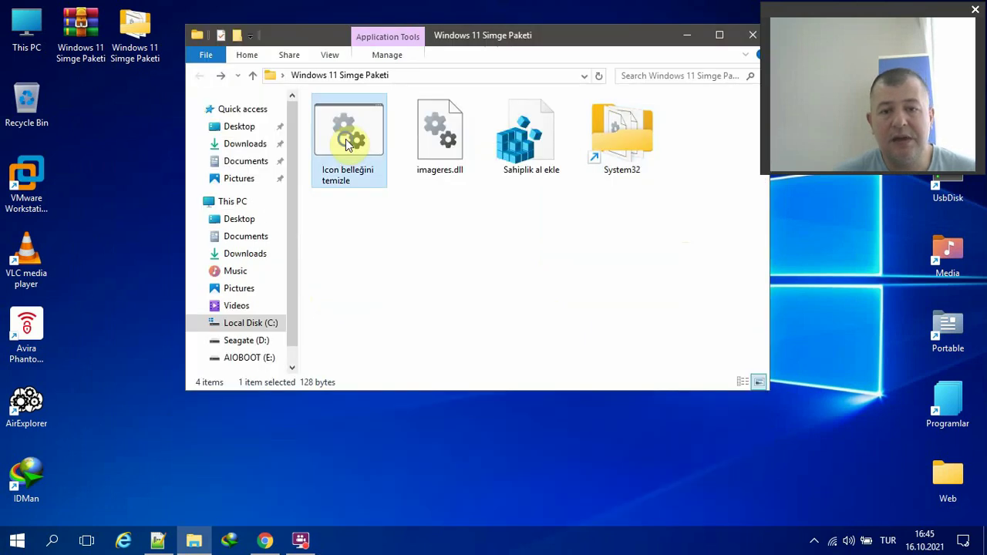
right_click(346, 138)
left_click(344, 133)
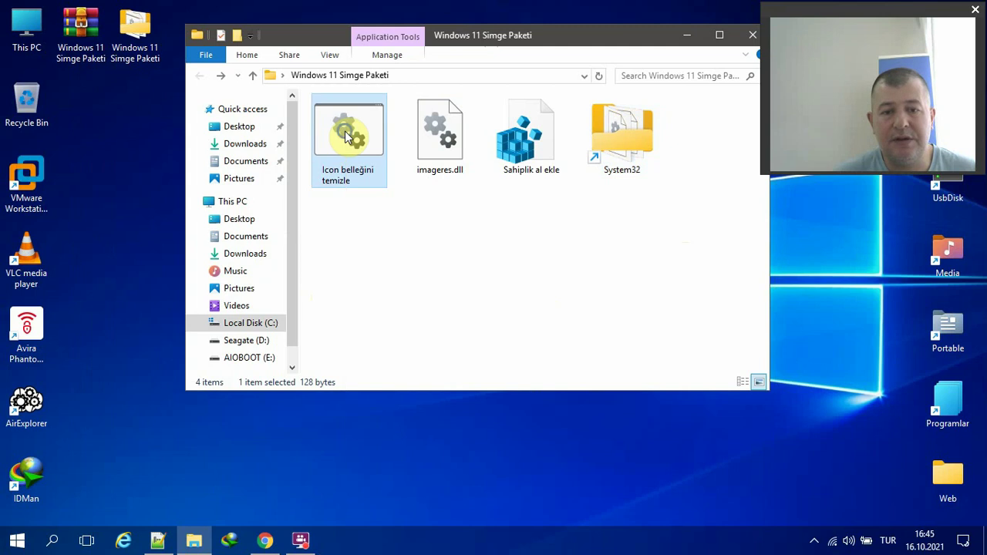
right_click(346, 135)
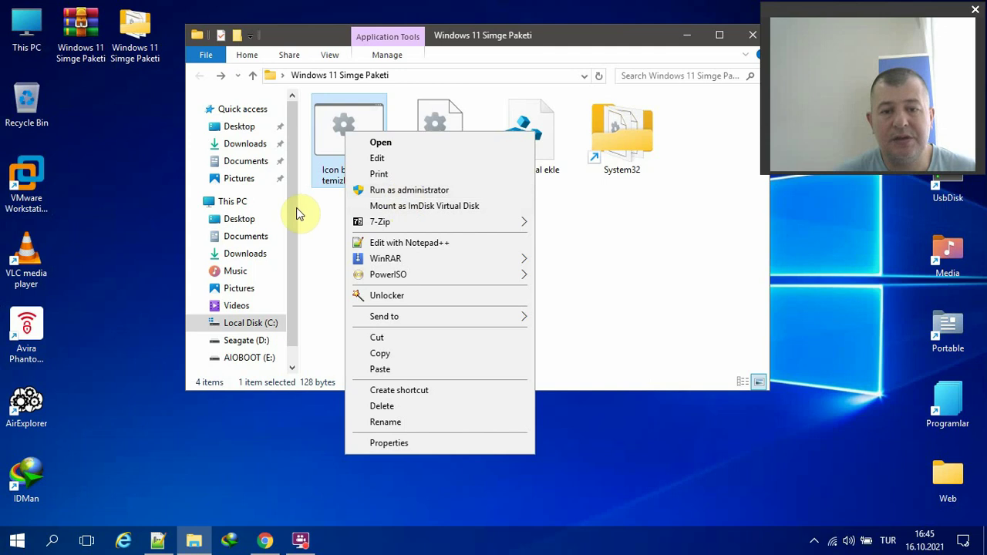
left_click(330, 202)
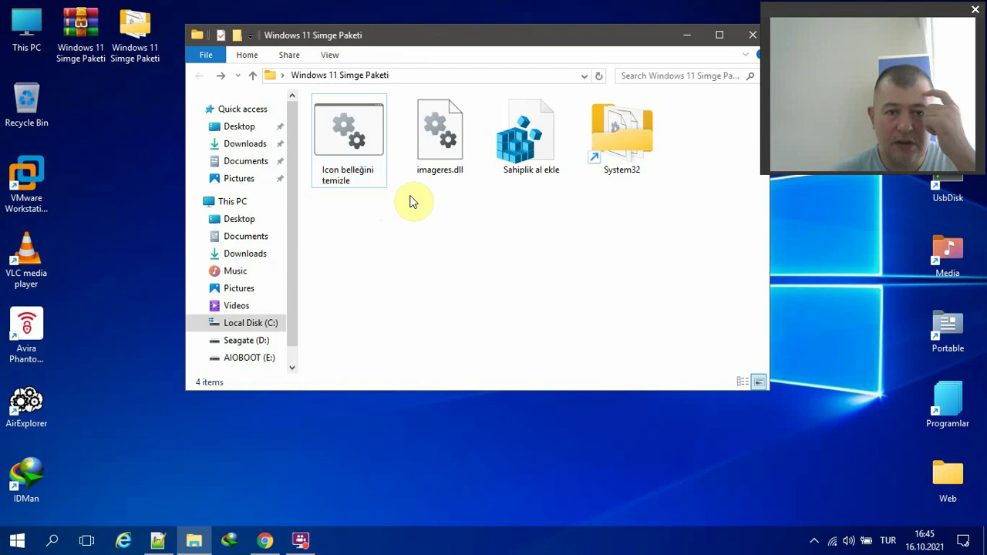
left_click_drag(484, 28, 484, 23)
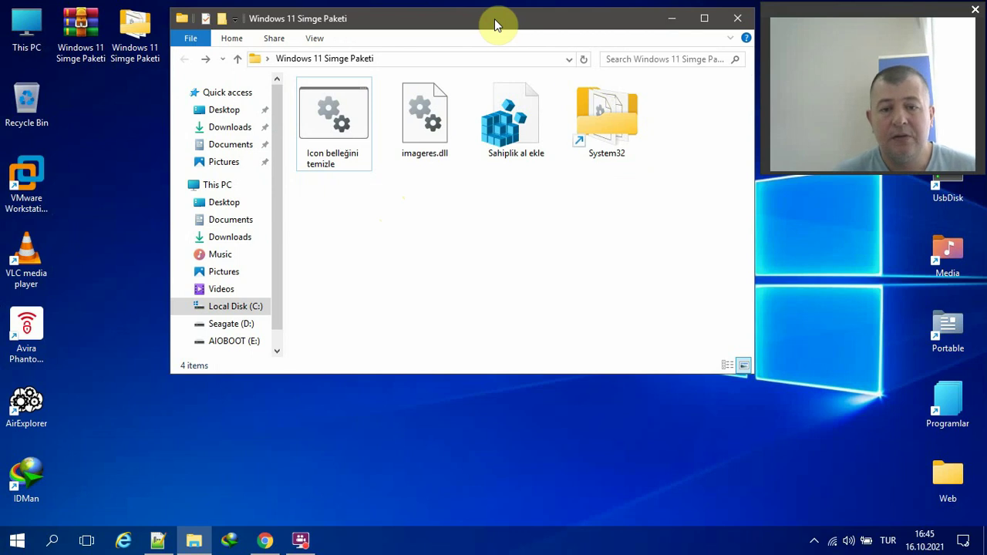
left_click_drag(658, 196, 298, 142)
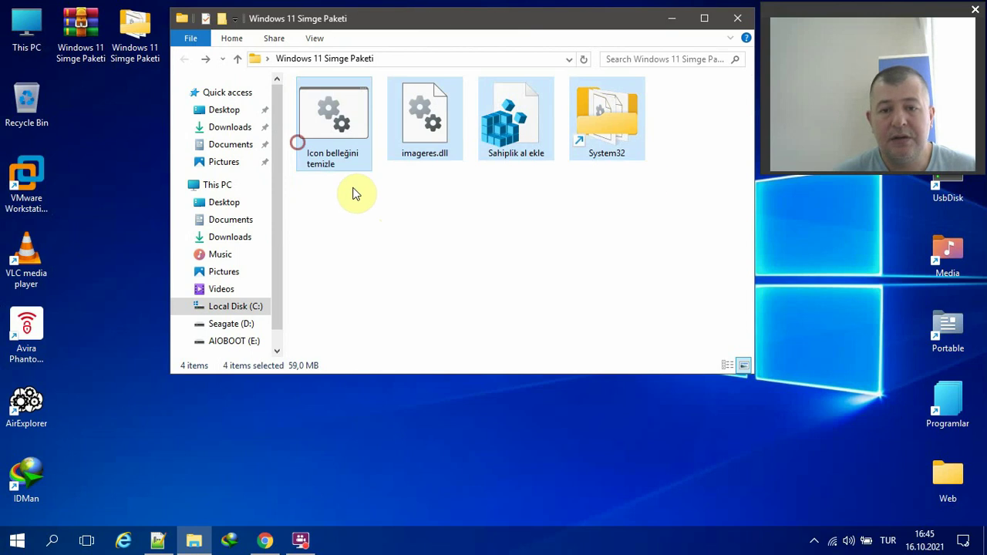
left_click(366, 200)
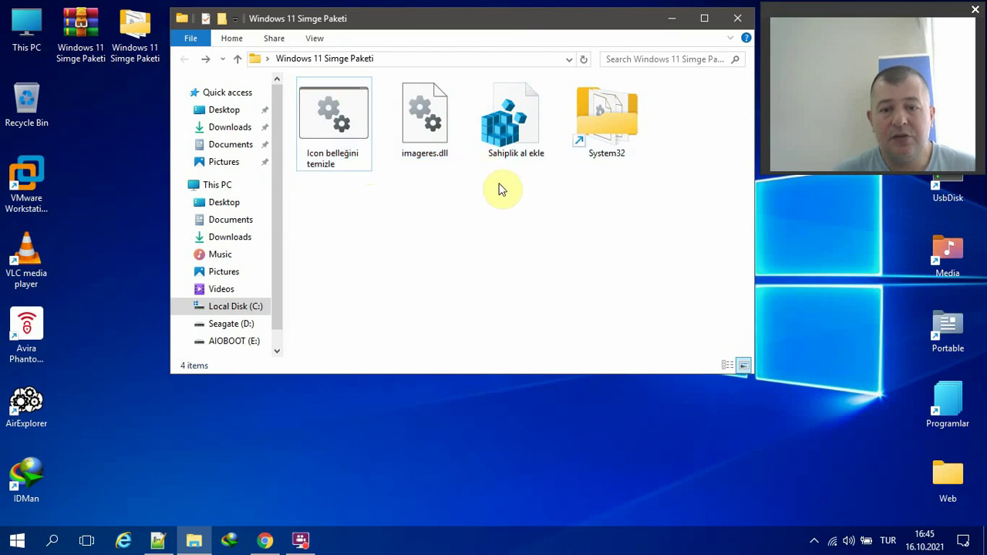
left_click_drag(532, 175, 420, 149)
left_click(449, 216)
Open the Sahiplik al ekle registry file, decline adding it to the registry, and select imageres.dll.
mouse_move(515, 158)
left_mouse_down()
mouse_move(505, 137)
mouse_move(506, 154)
left_mouse_up()
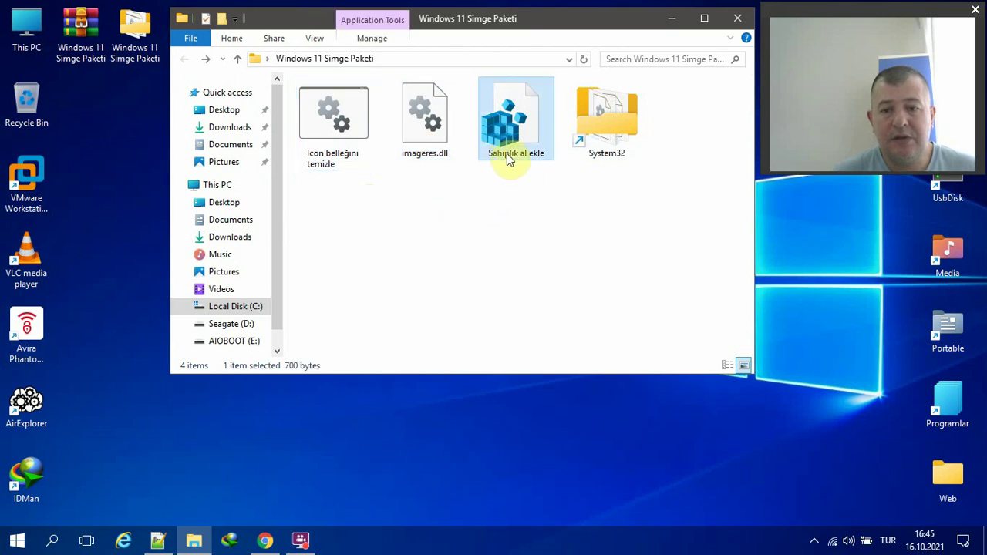
double_click(516, 141)
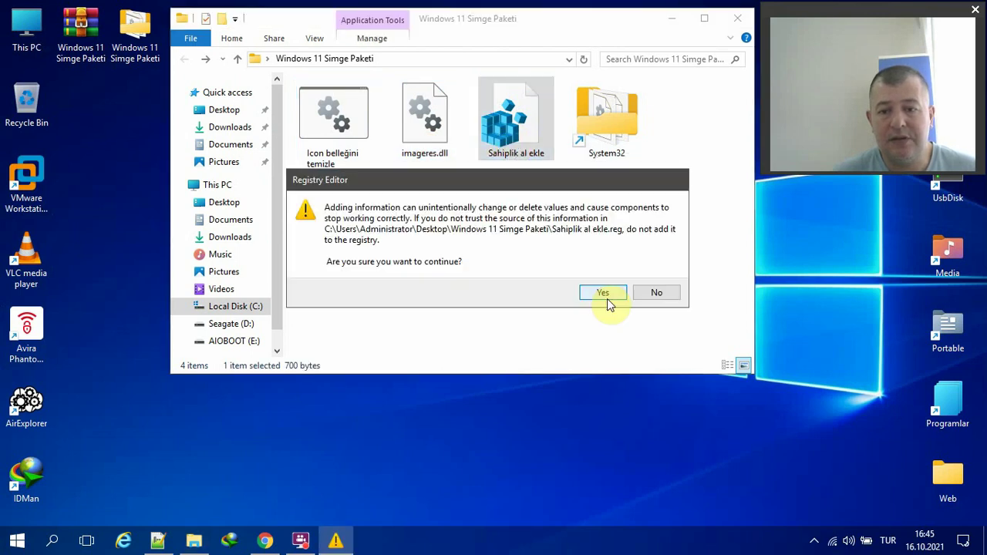
left_click(653, 298)
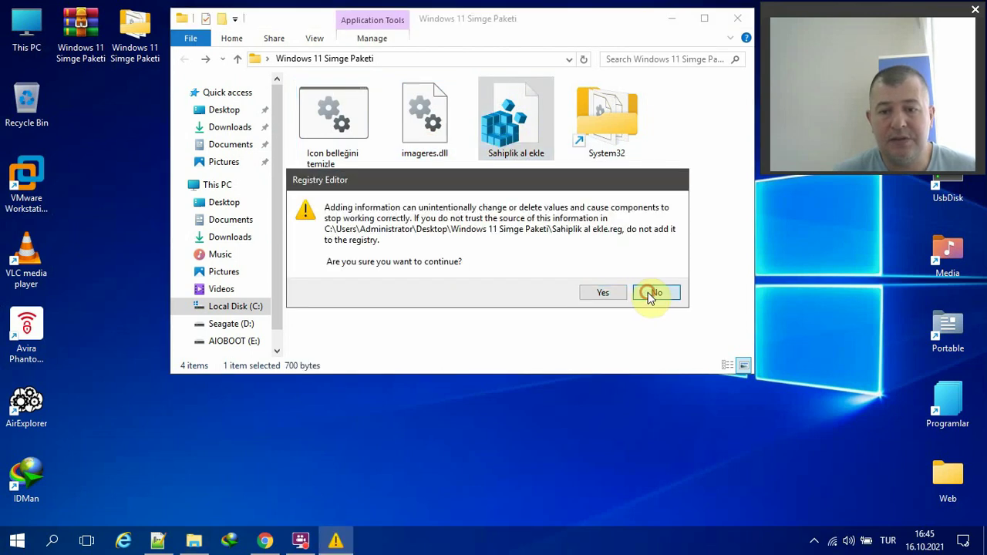
left_click(446, 153)
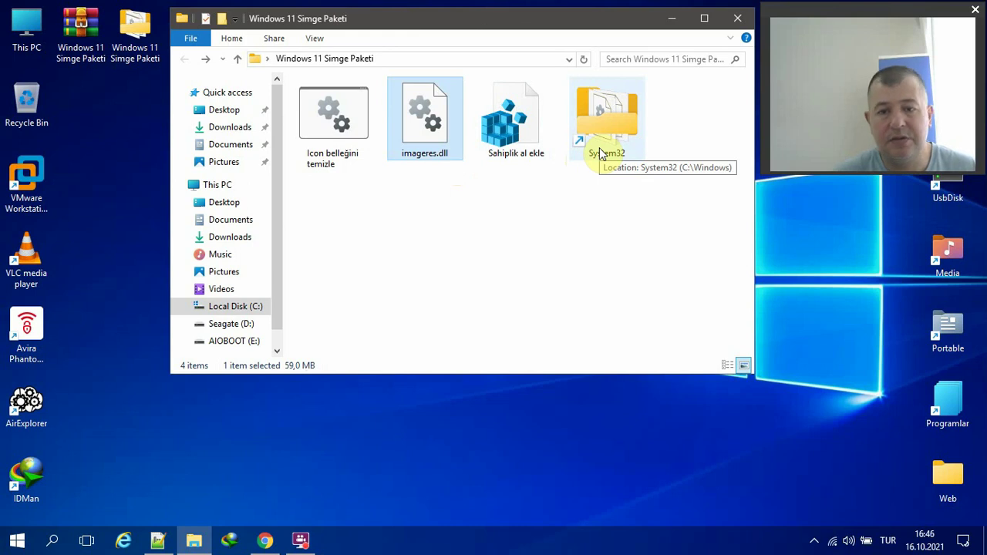
Close the Windows 11 Simge Paketi folder and refresh the desktop.
left_click(740, 24)
right_click(290, 147)
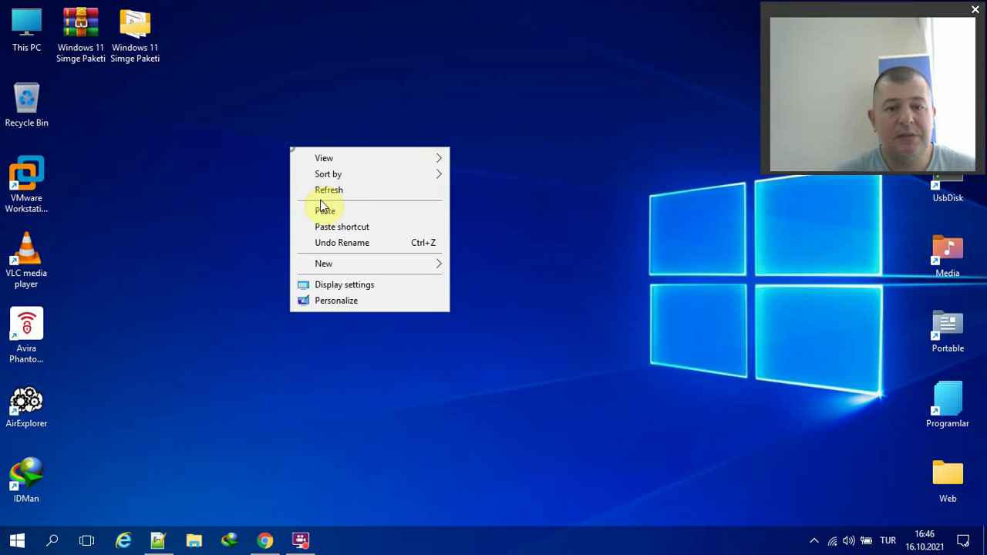
left_click(327, 191)
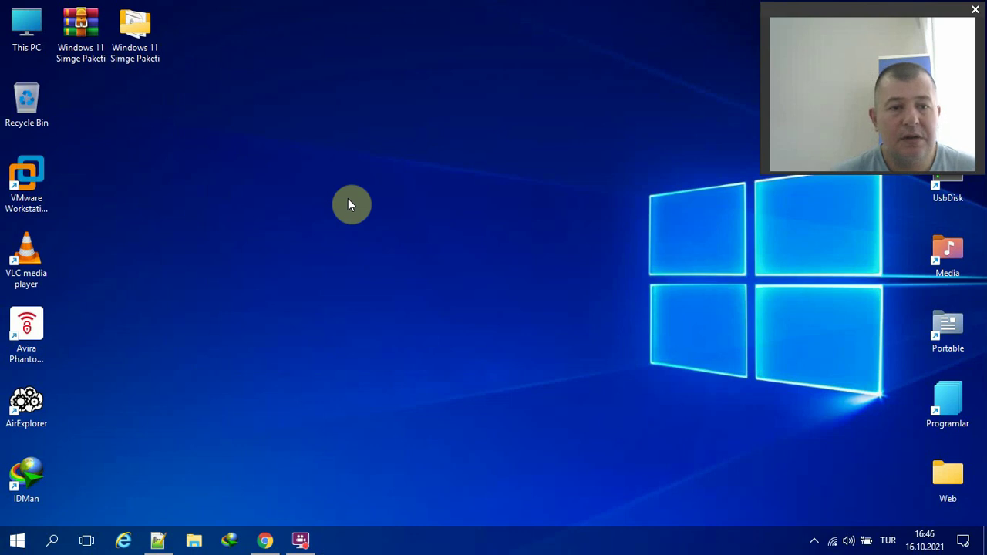
Open This PC to view its icons, check the Windows version with winver, and close both windows.
double_click(52, 46)
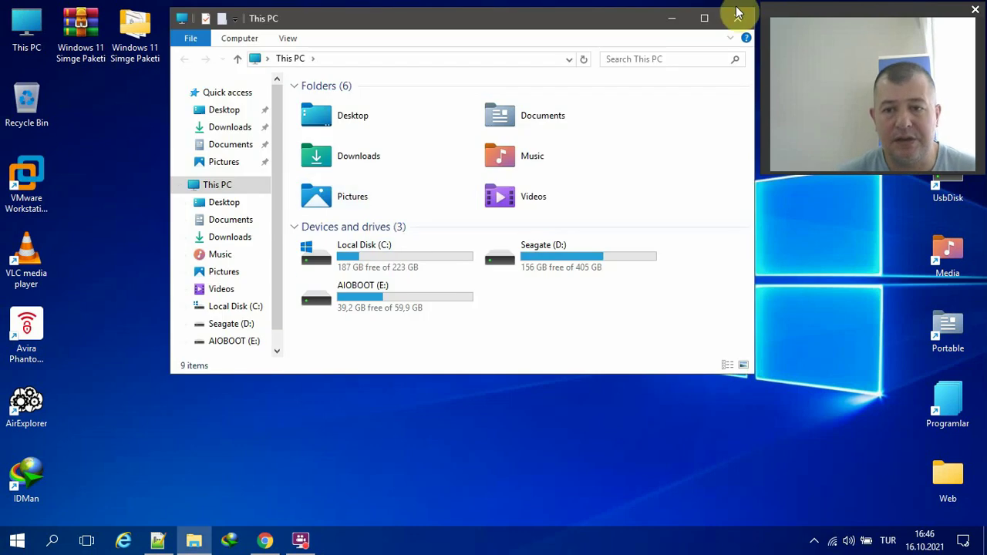
key("super+r")
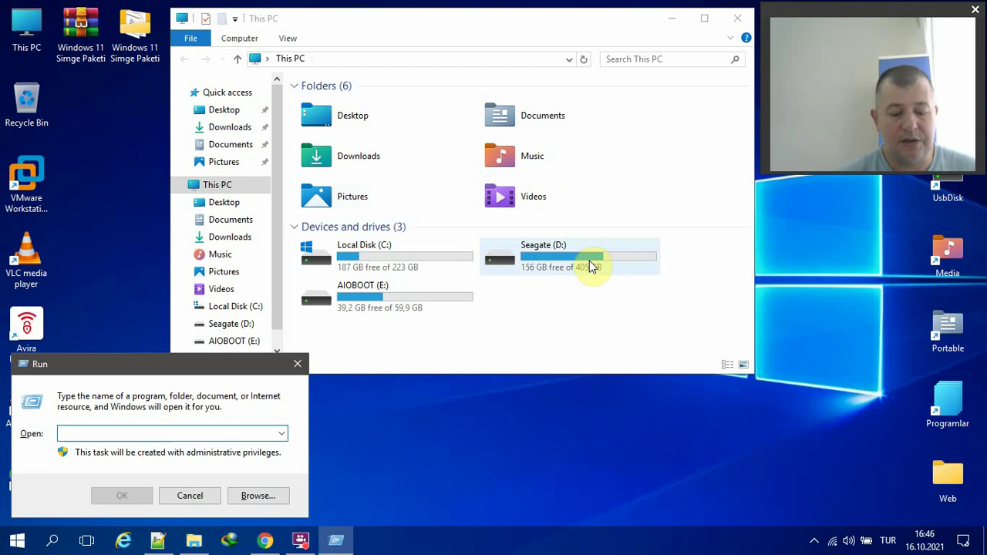
type("winver")
key("Return")
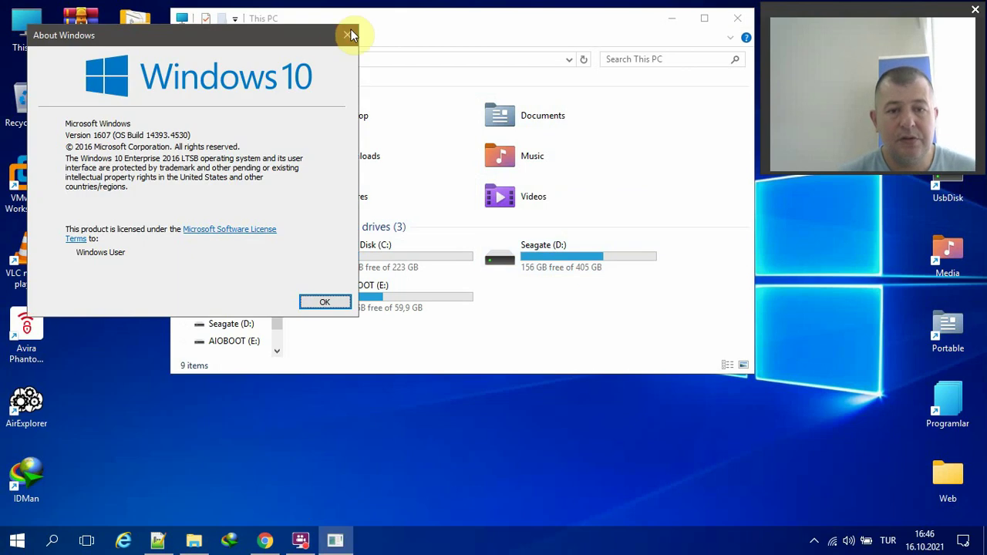
left_click_drag(285, 33, 612, 311)
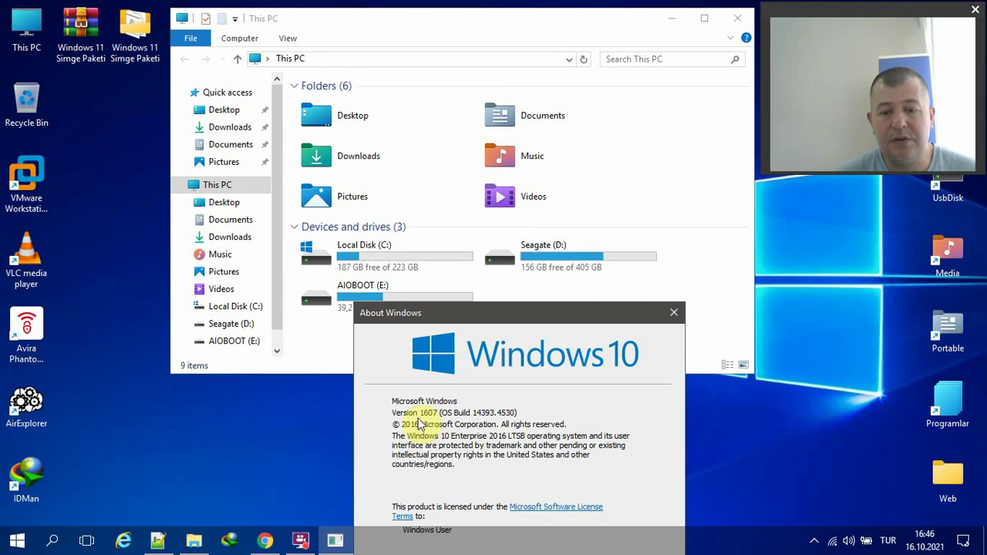
left_click(676, 314)
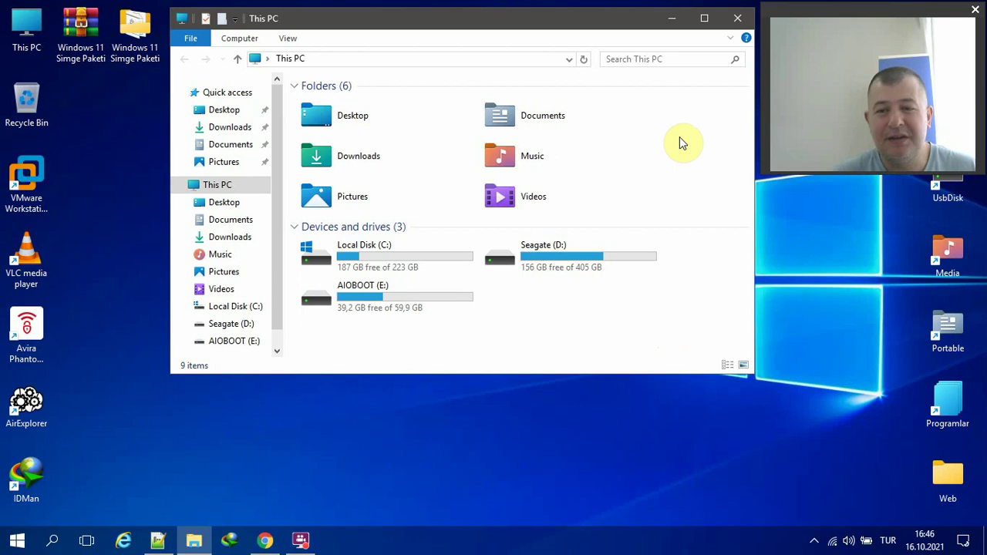
left_click(738, 18)
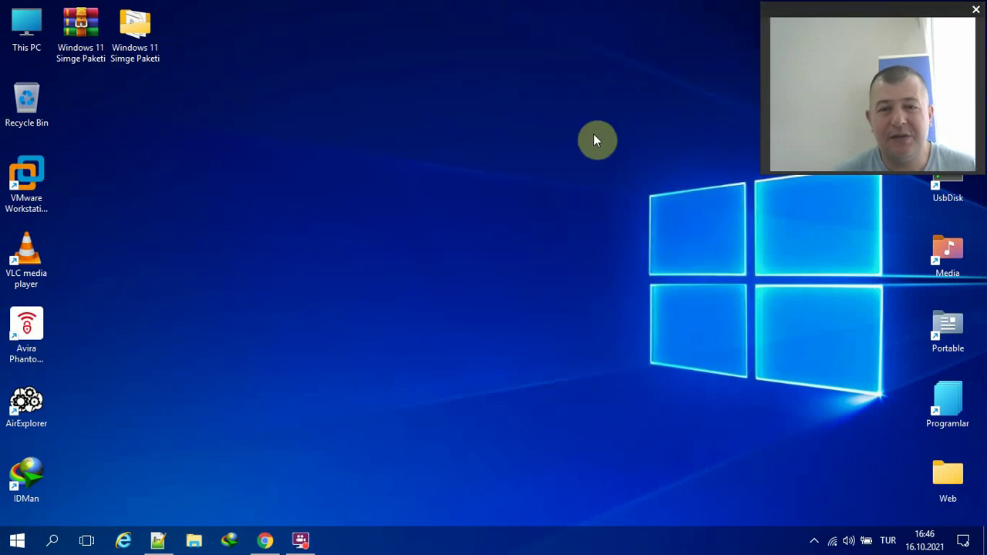